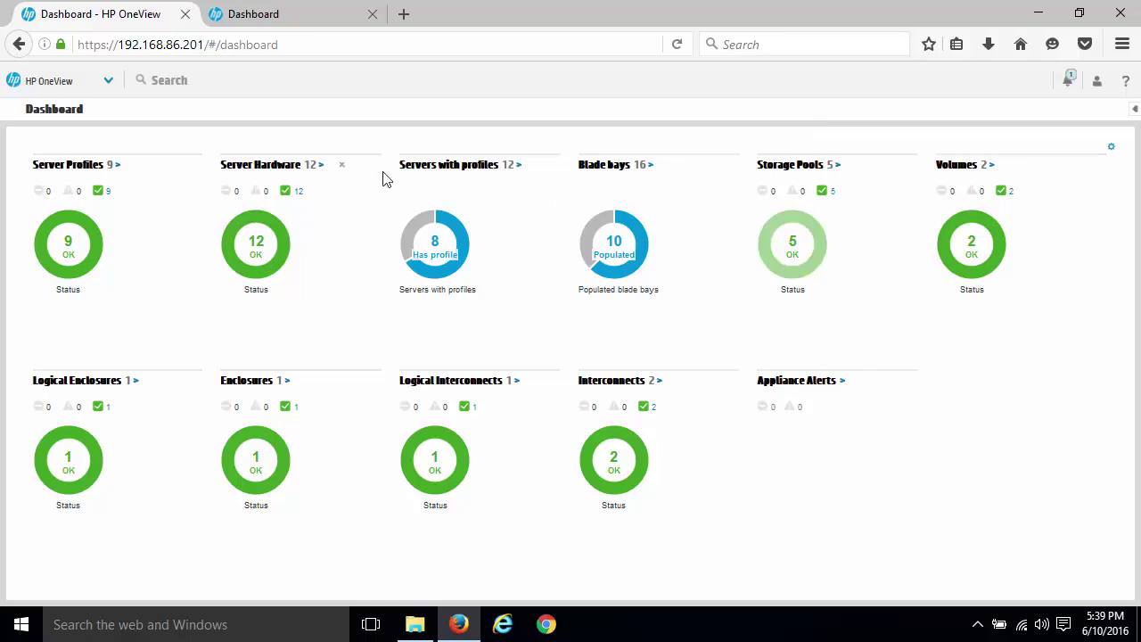
# Add a user with login name StorageAdmin, enter and confirm its initial password, and assign the specialized Storage administrator role
pyautogui.click(109, 81)
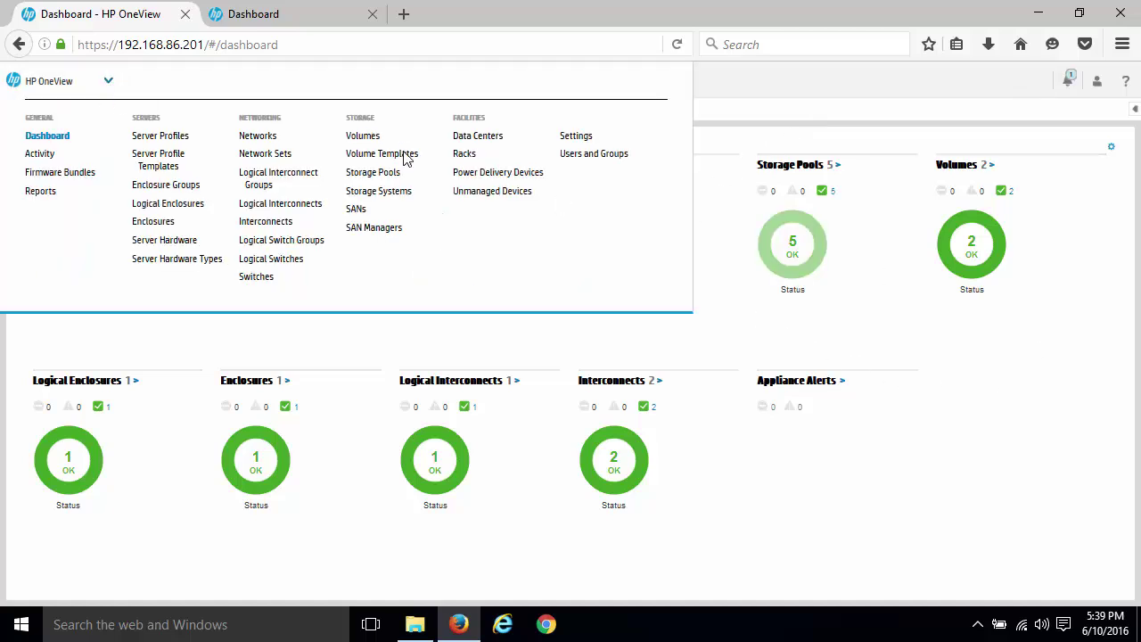
pyautogui.click(610, 158)
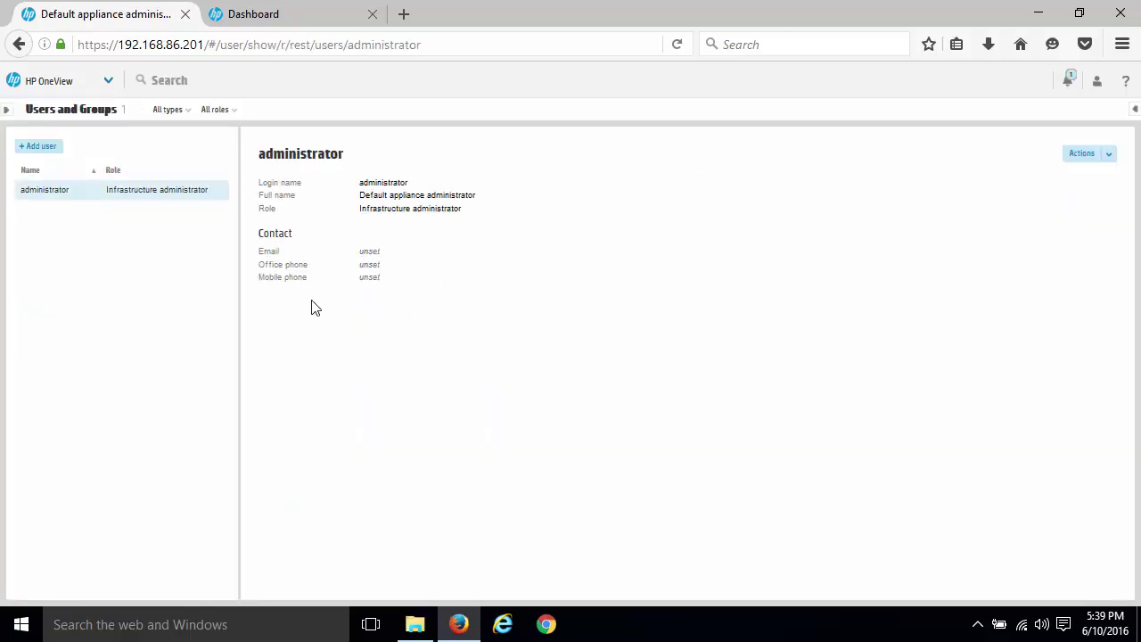
pyautogui.click(40, 150)
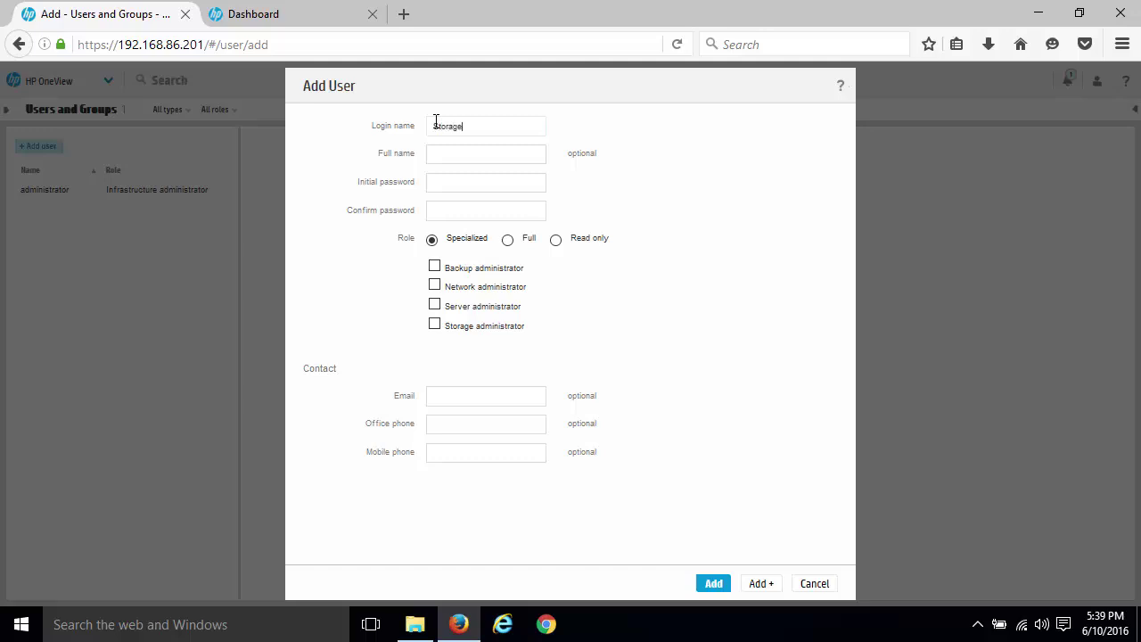
pyautogui.click(433, 182)
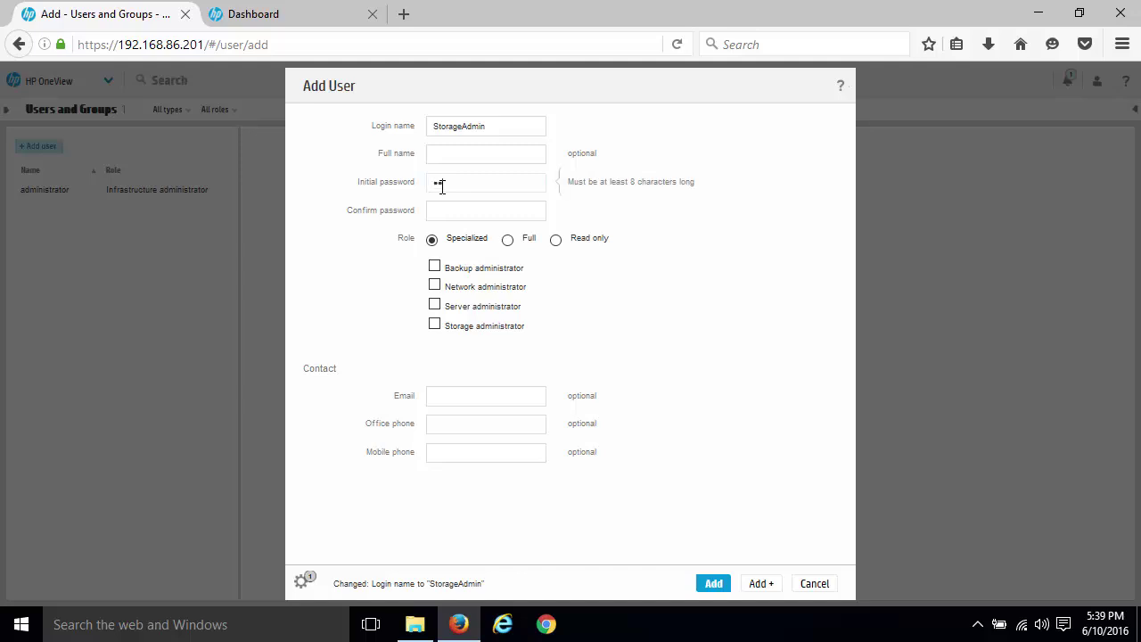
pyautogui.click(444, 209)
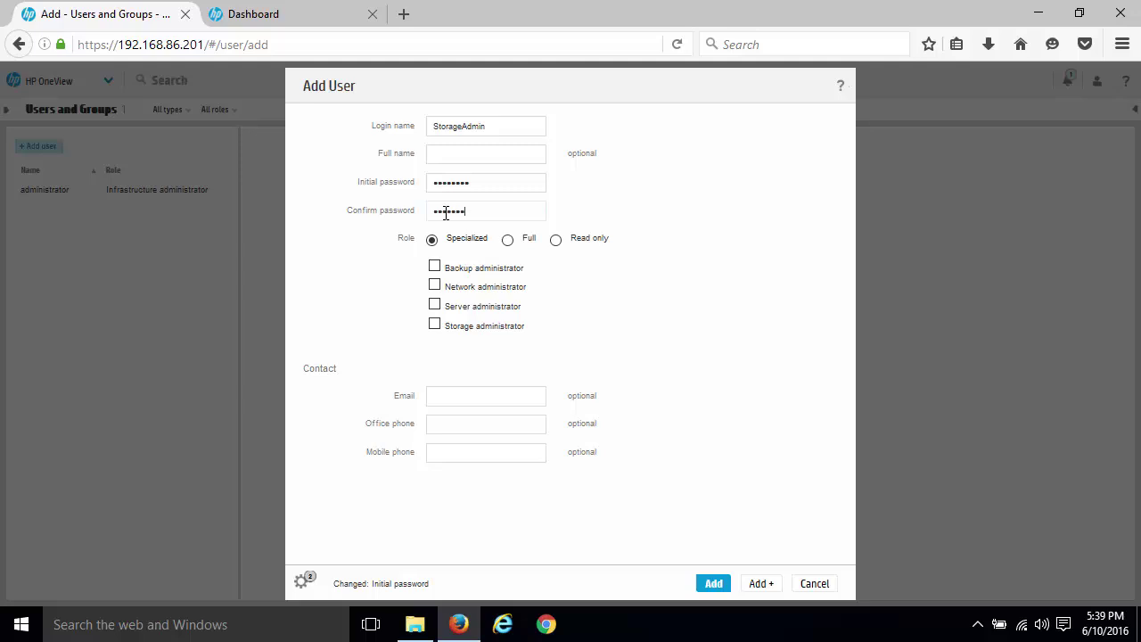
pyautogui.click(434, 324)
pyautogui.click(712, 583)
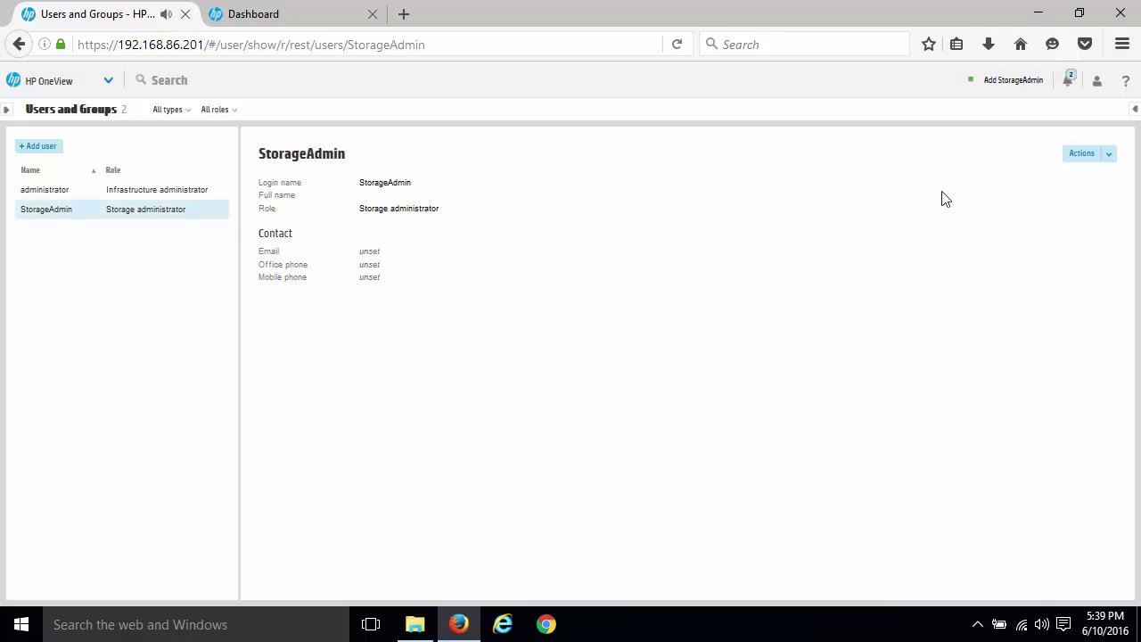
# Log out of the administrator session and log in as StorageAdmin with the account password
pyautogui.click(1094, 85)
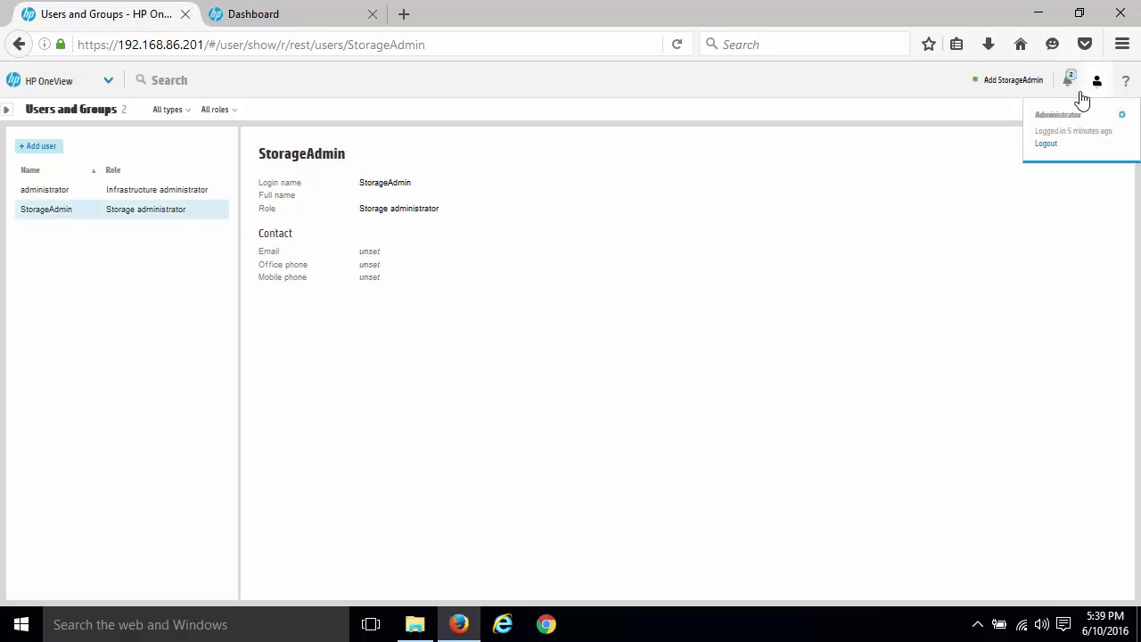
pyautogui.click(1046, 143)
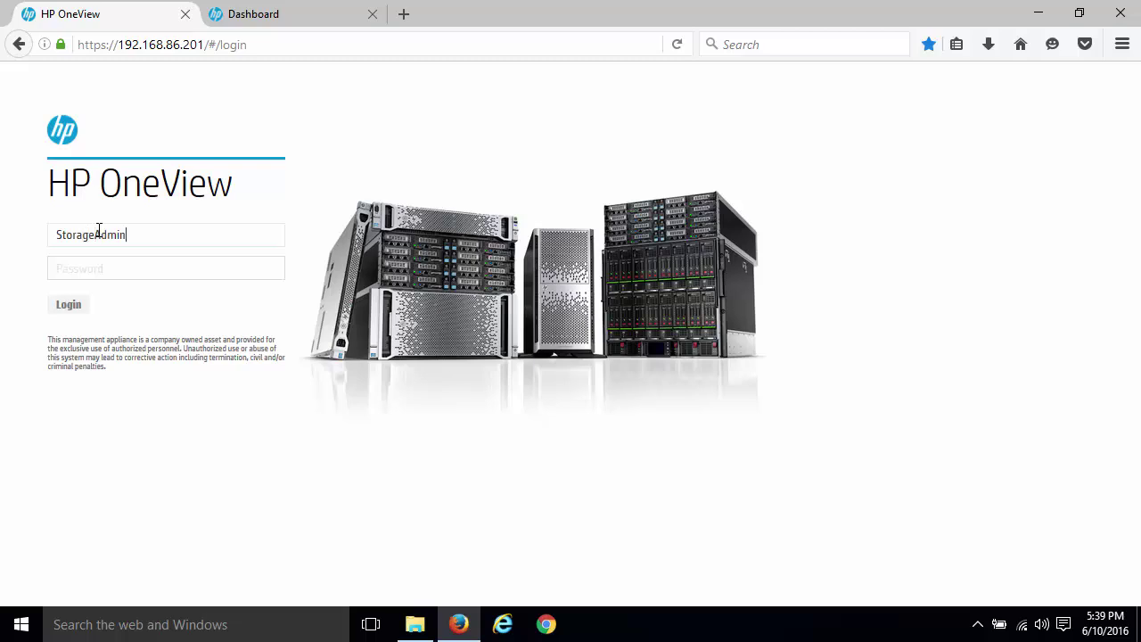
pyautogui.write('**')
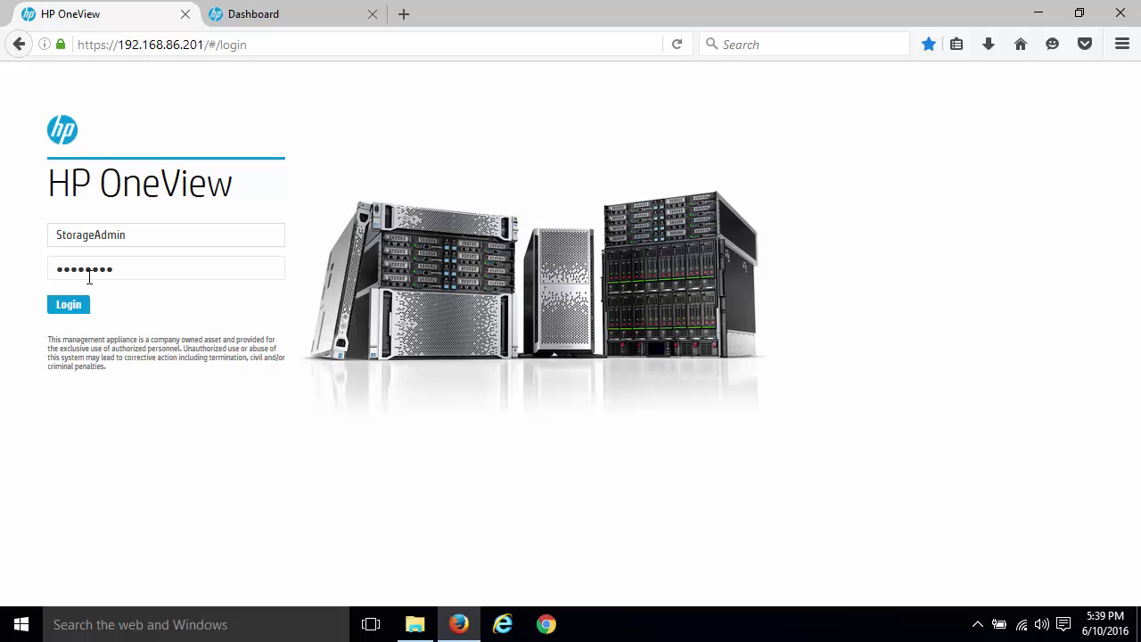
pyautogui.click(79, 305)
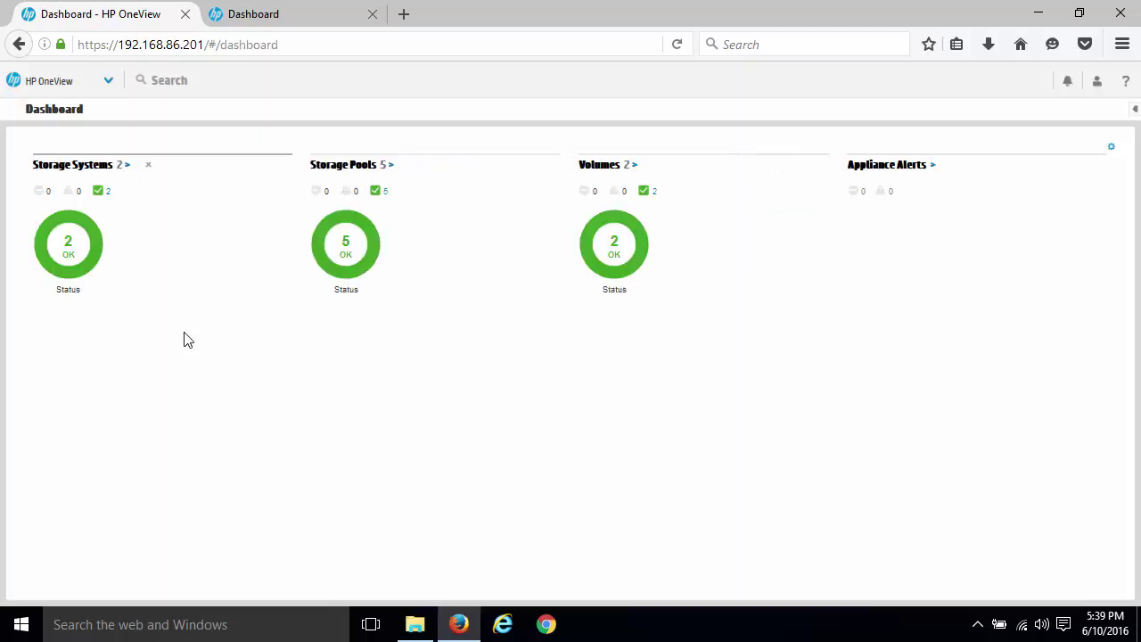
# Check which actions the storage administrator may perform on the server profile BL460Gen8_ESXi50-1
pyautogui.click(92, 79)
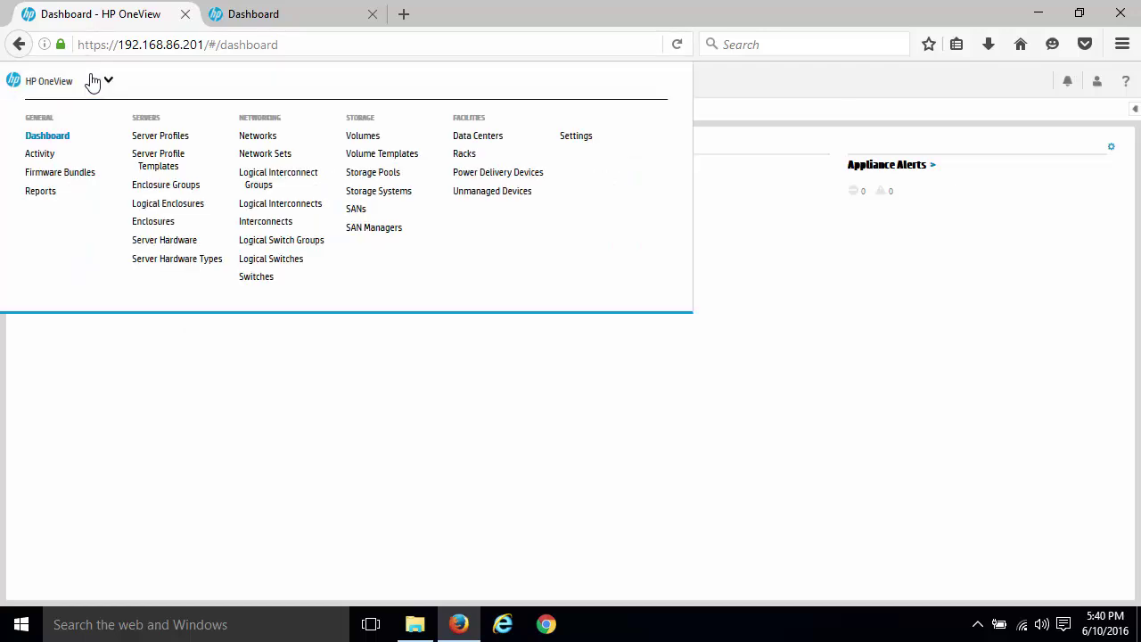
pyautogui.click(162, 136)
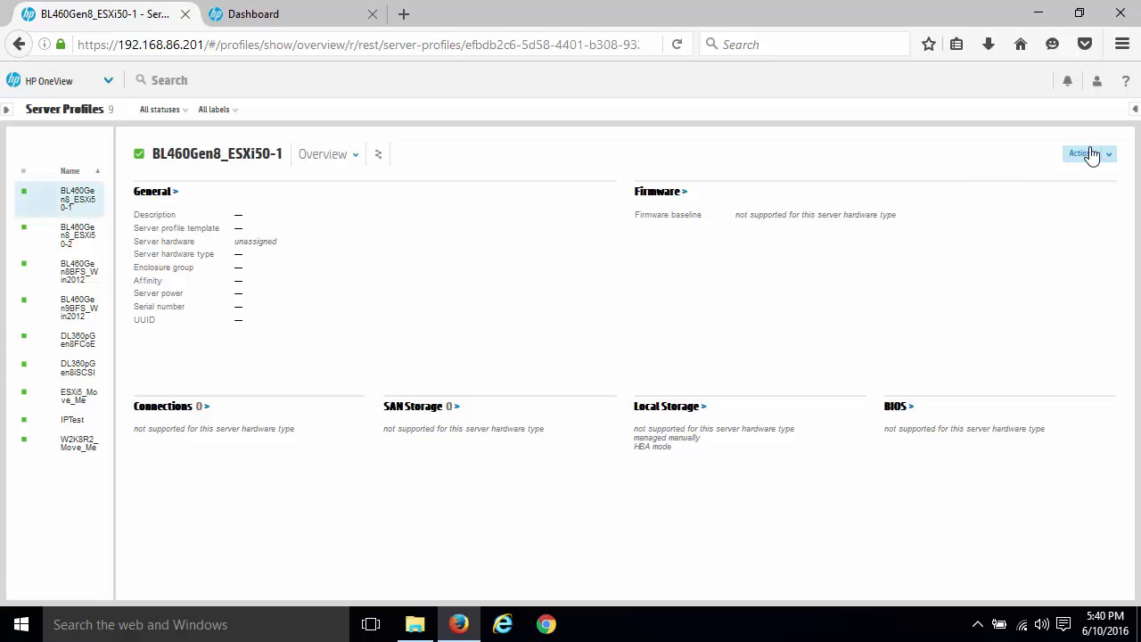
pyautogui.click(1096, 153)
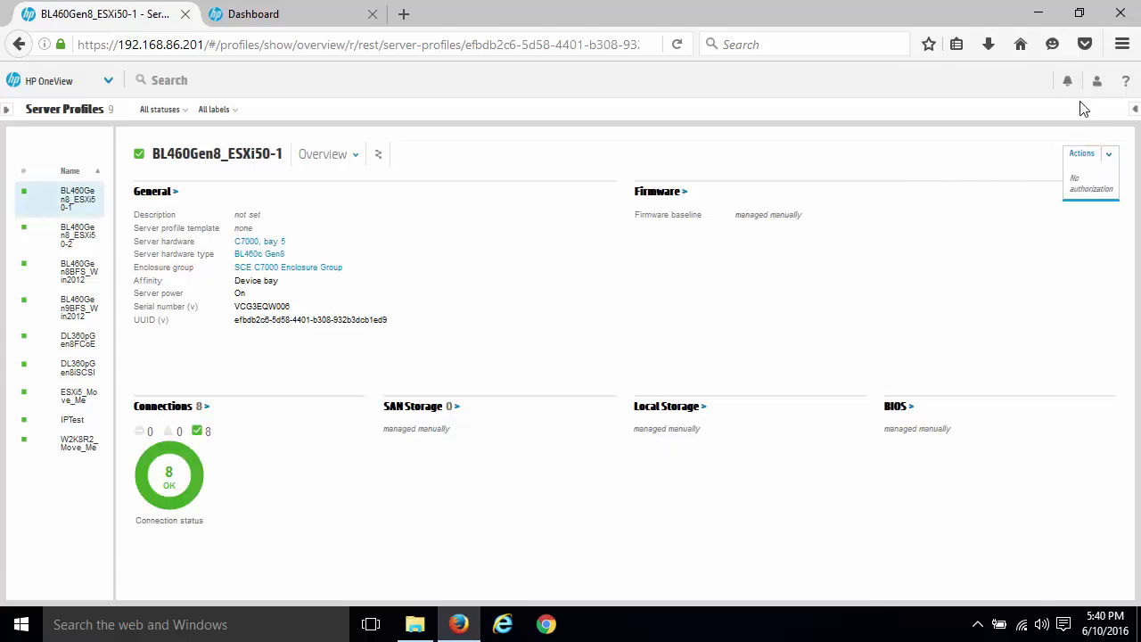
# Log out of the StorageAdmin session and log back in as Administrator with the account password
pyautogui.click(1096, 81)
pyautogui.click(1045, 143)
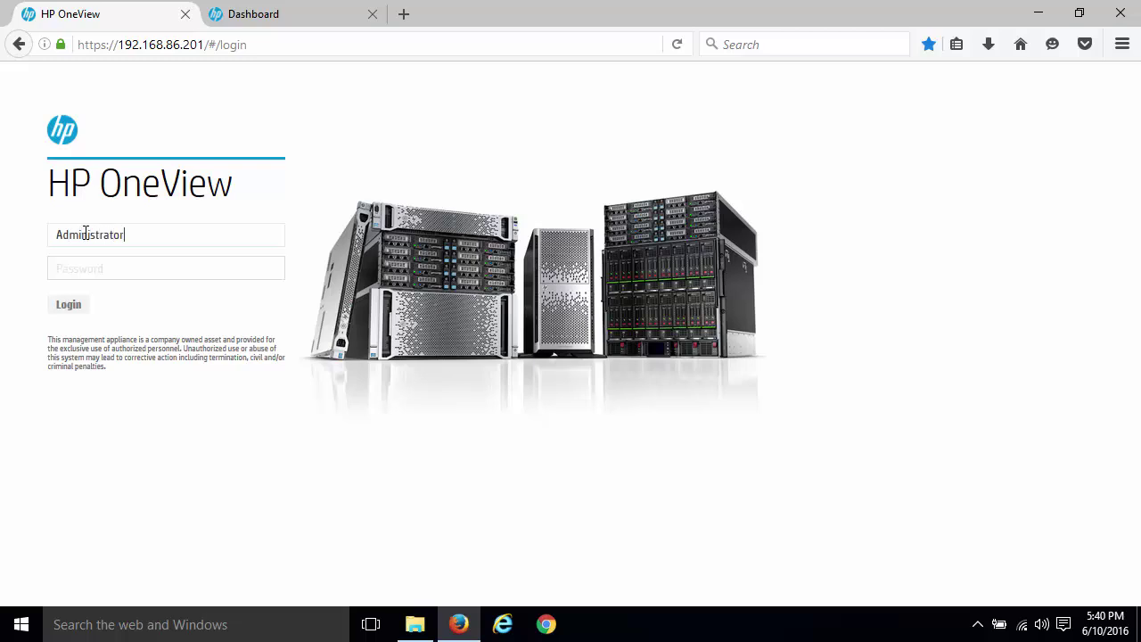
pyautogui.write('••')
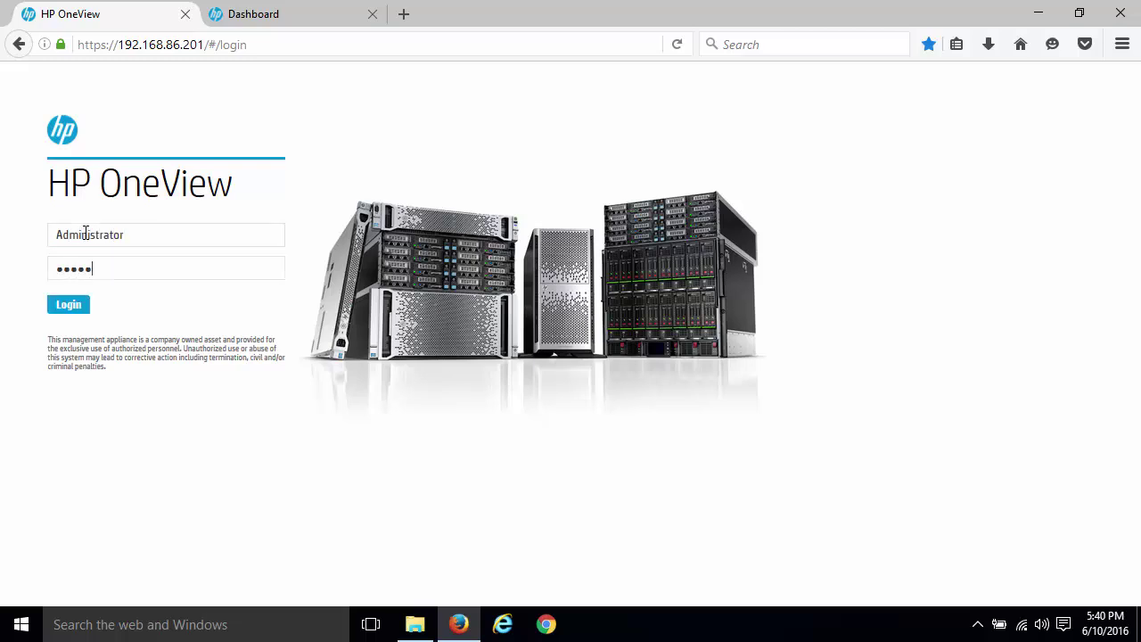
pyautogui.click(66, 303)
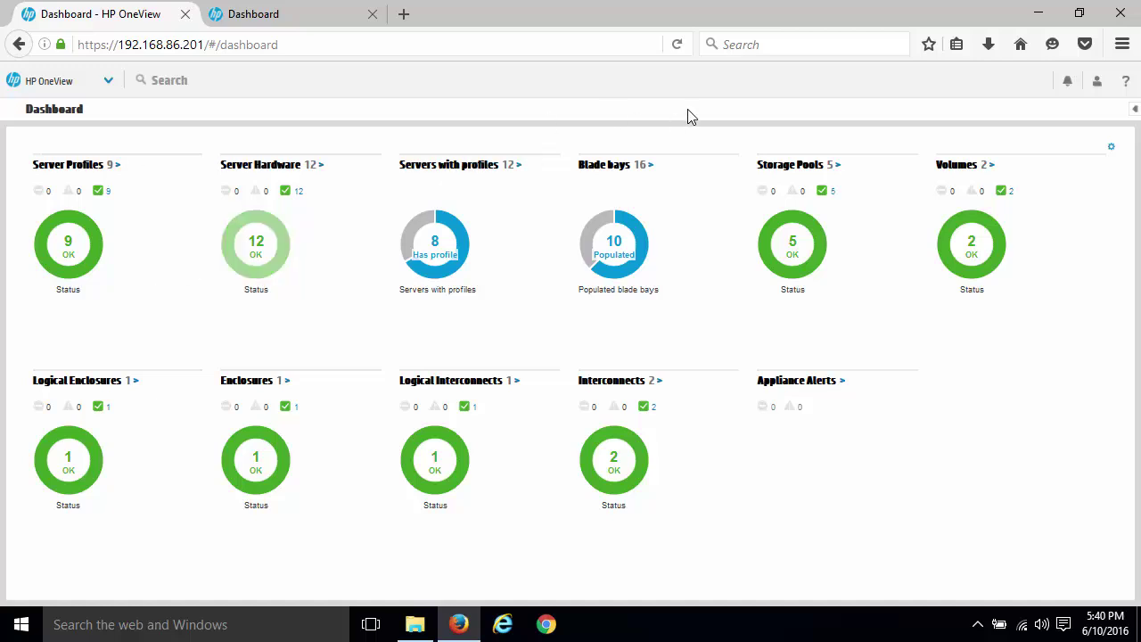
# Review the storage pools, widening the pool list and viewing the general details of SSD_r5 and Slow
pyautogui.click(805, 174)
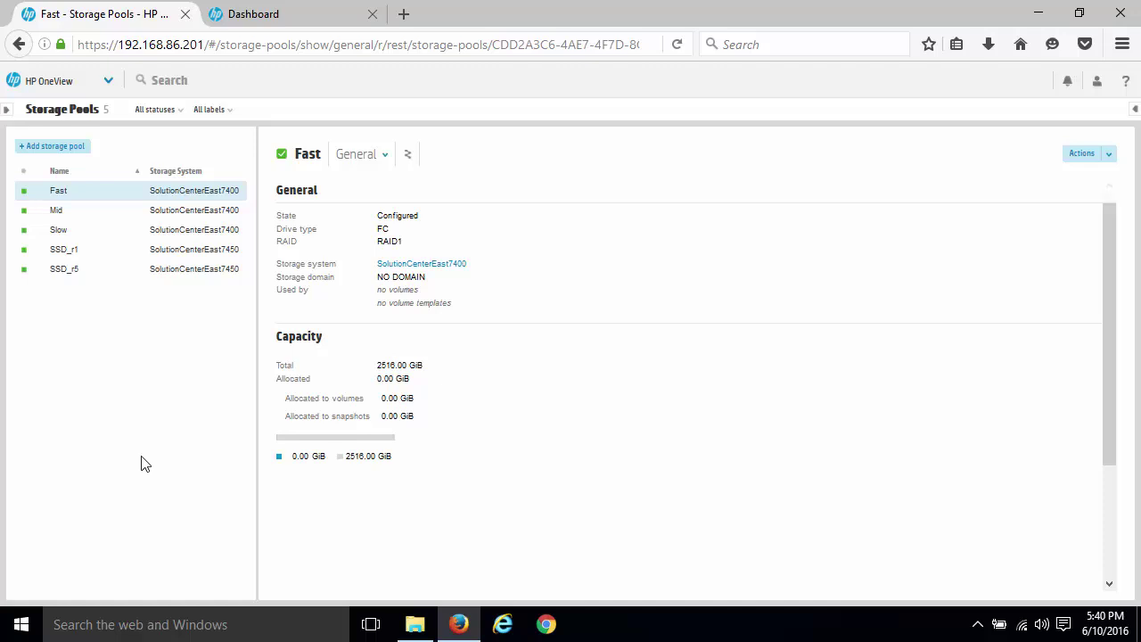
pyautogui.moveTo(256, 336); pyautogui.dragTo(323, 343)
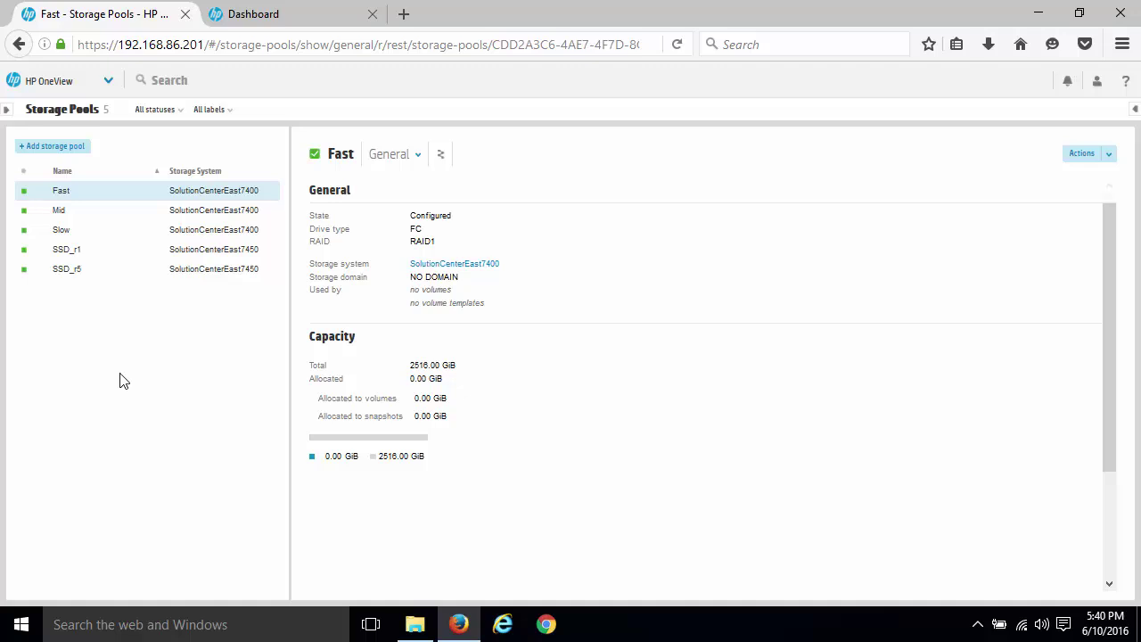
pyautogui.click(115, 272)
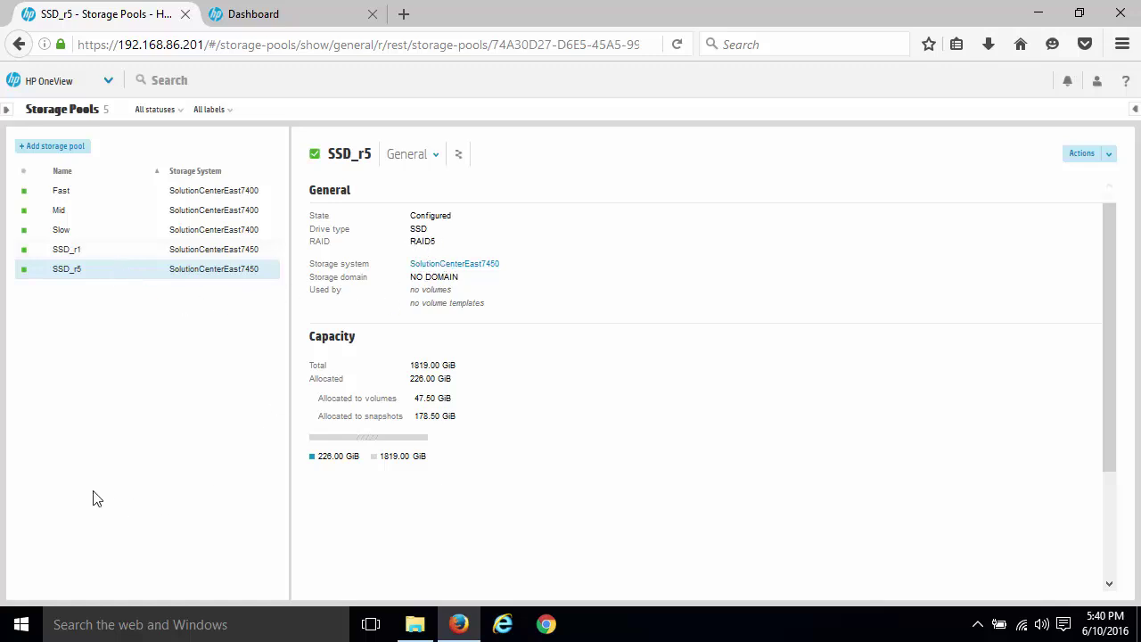
pyautogui.click(131, 238)
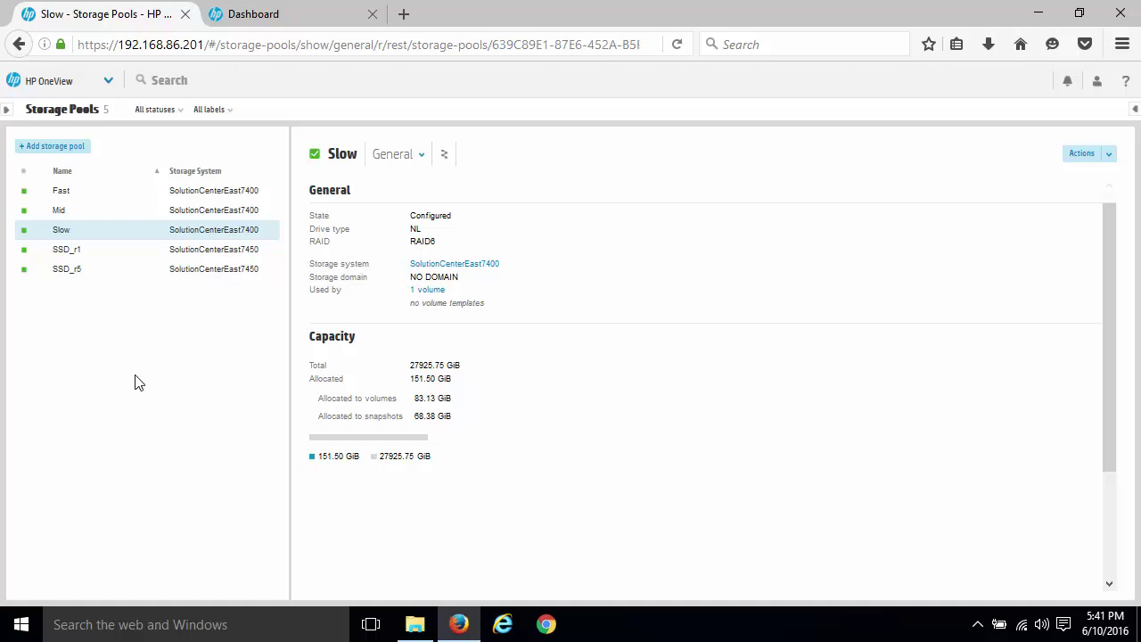
# Switch to 3PAR StoreServ, look through its Common Provisioning Groups, and return to its dashboard
pyautogui.click(308, 16)
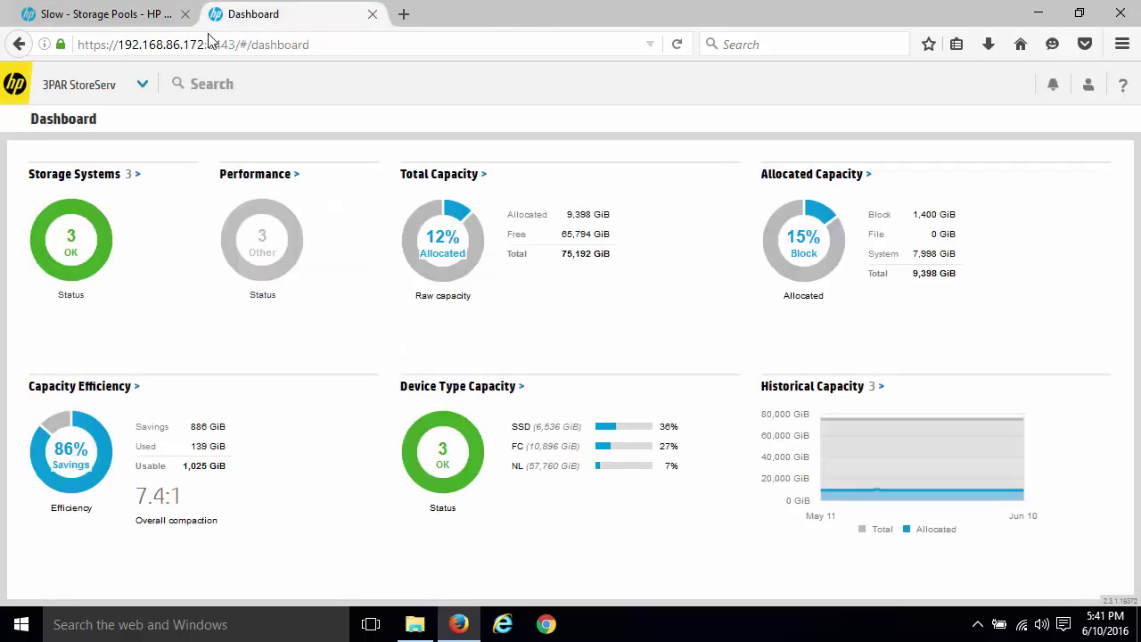
pyautogui.click(101, 103)
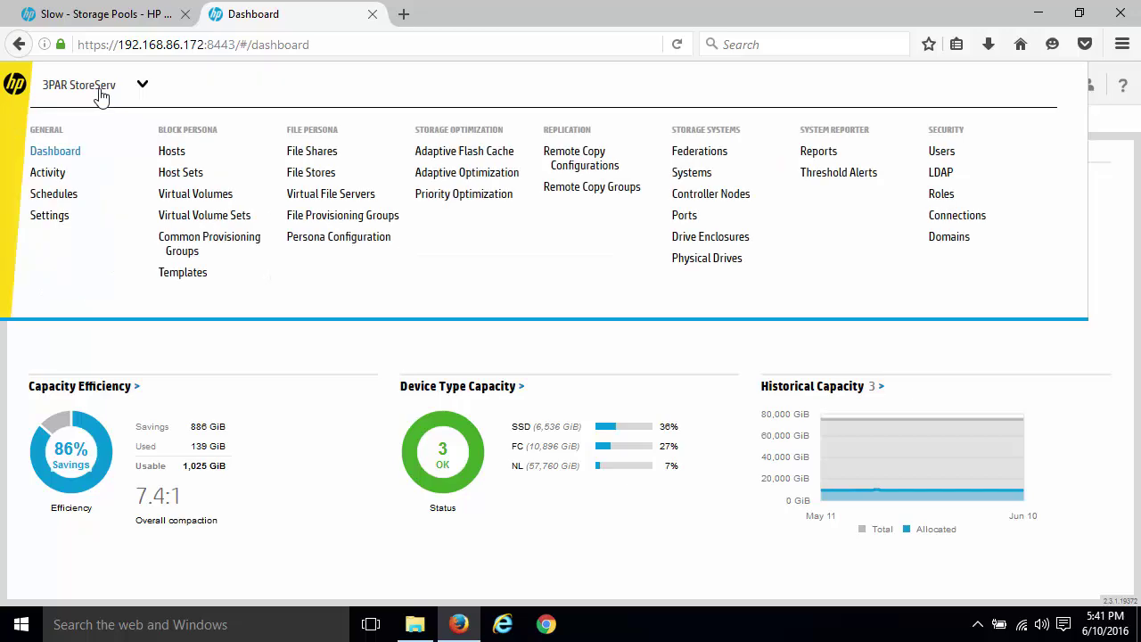
pyautogui.click(193, 240)
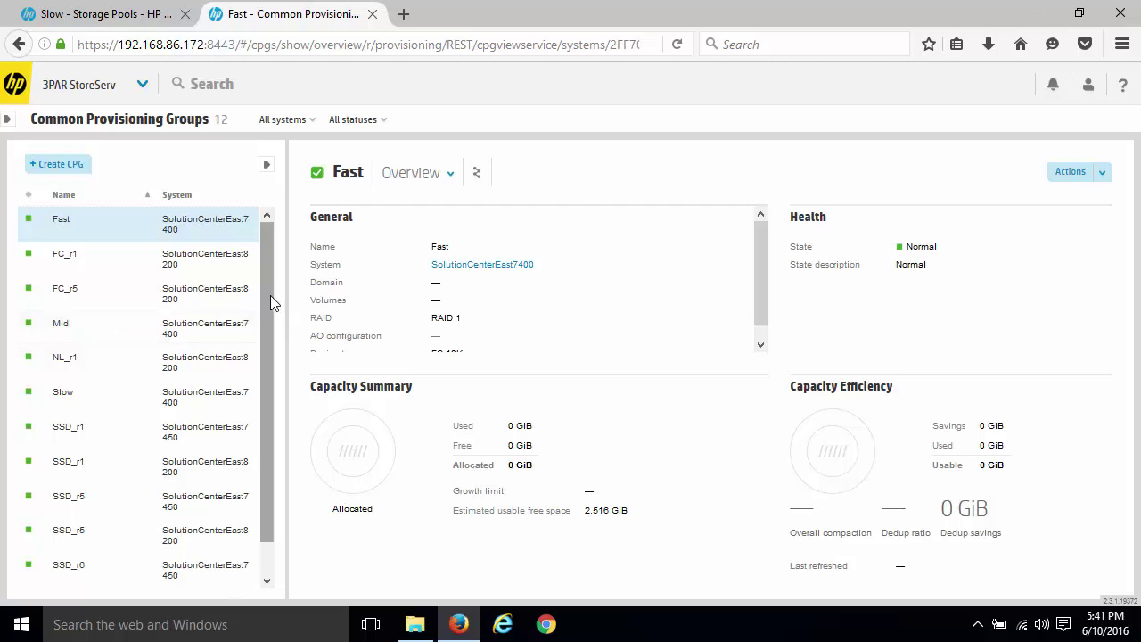
pyautogui.moveTo(269, 298); pyautogui.dragTo(266, 268)
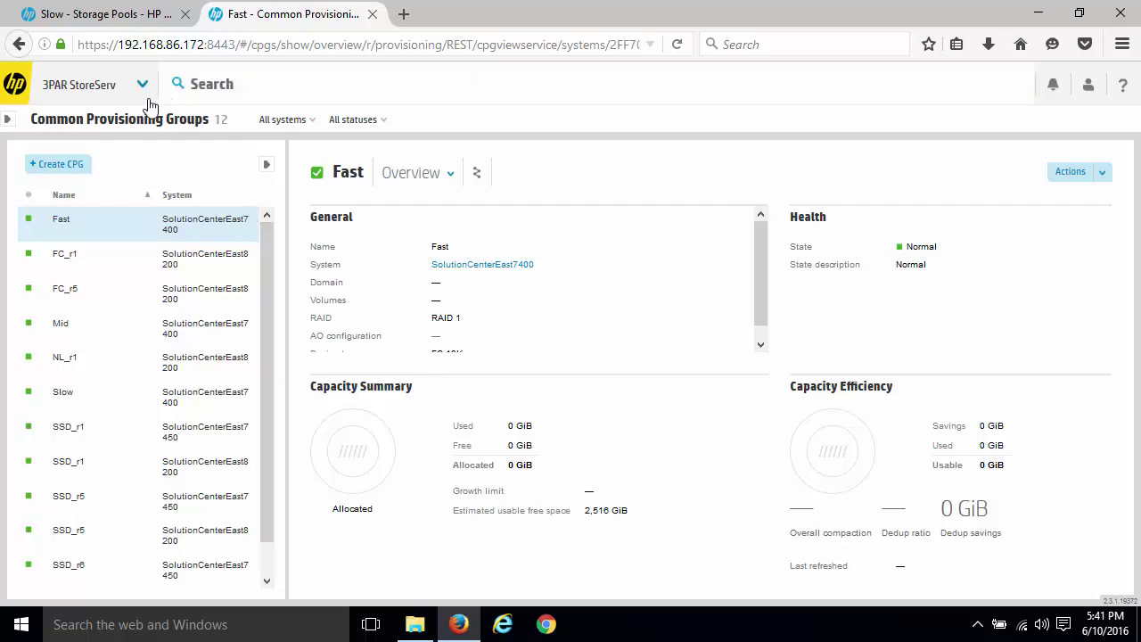
pyautogui.click(103, 100)
pyautogui.click(75, 147)
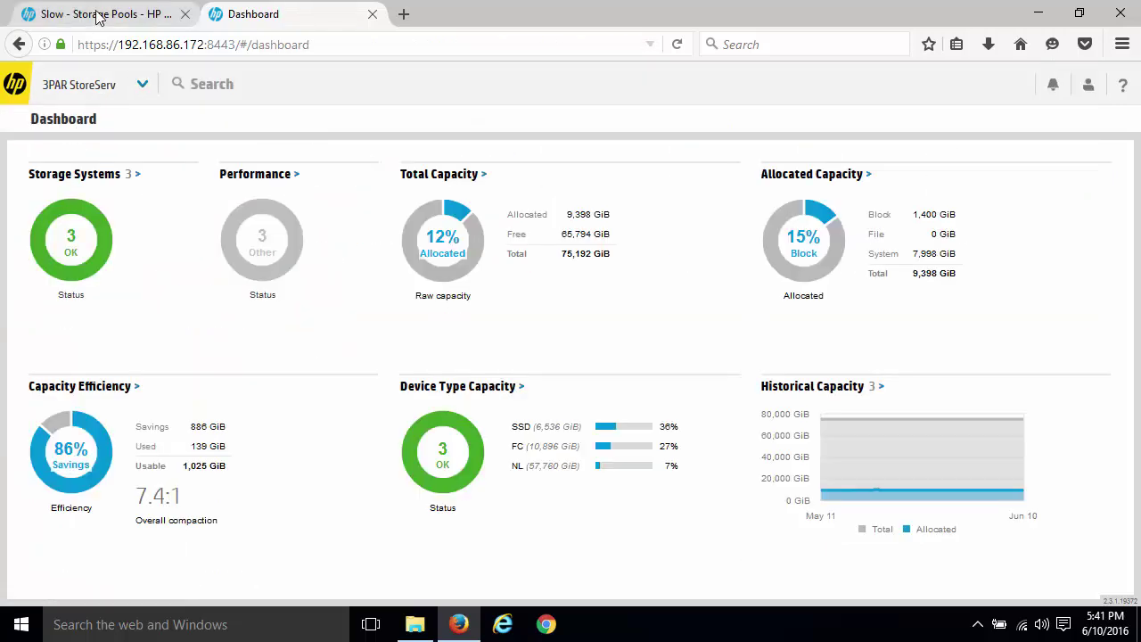
# Switch back to HP OneView and view the list of volumes it manages
pyautogui.click(98, 15)
pyautogui.click(102, 109)
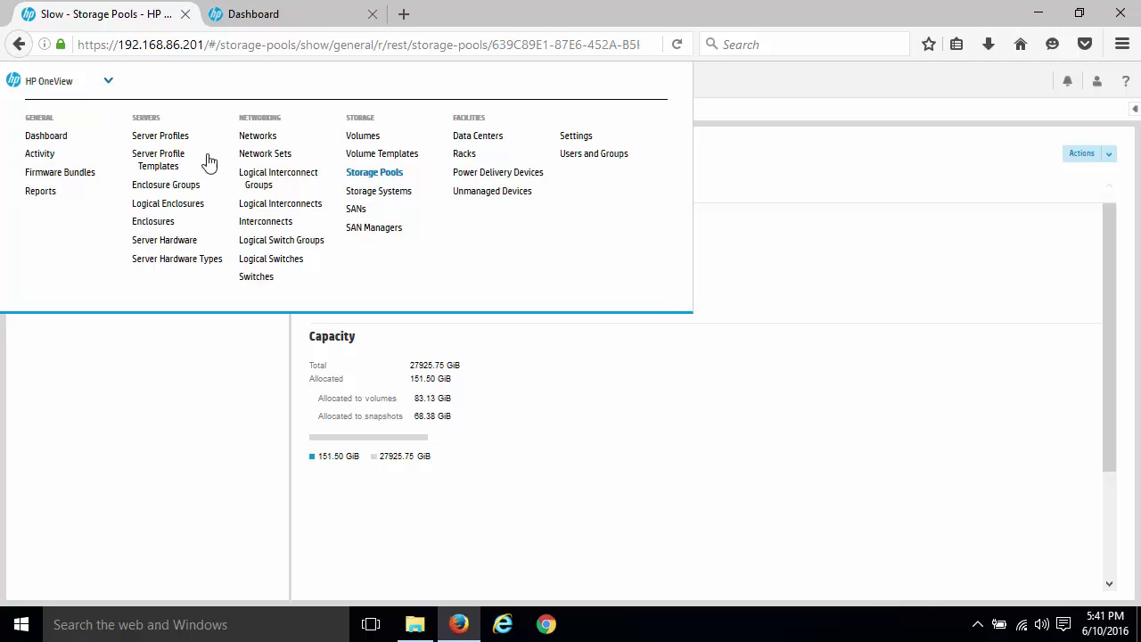
pyautogui.click(358, 136)
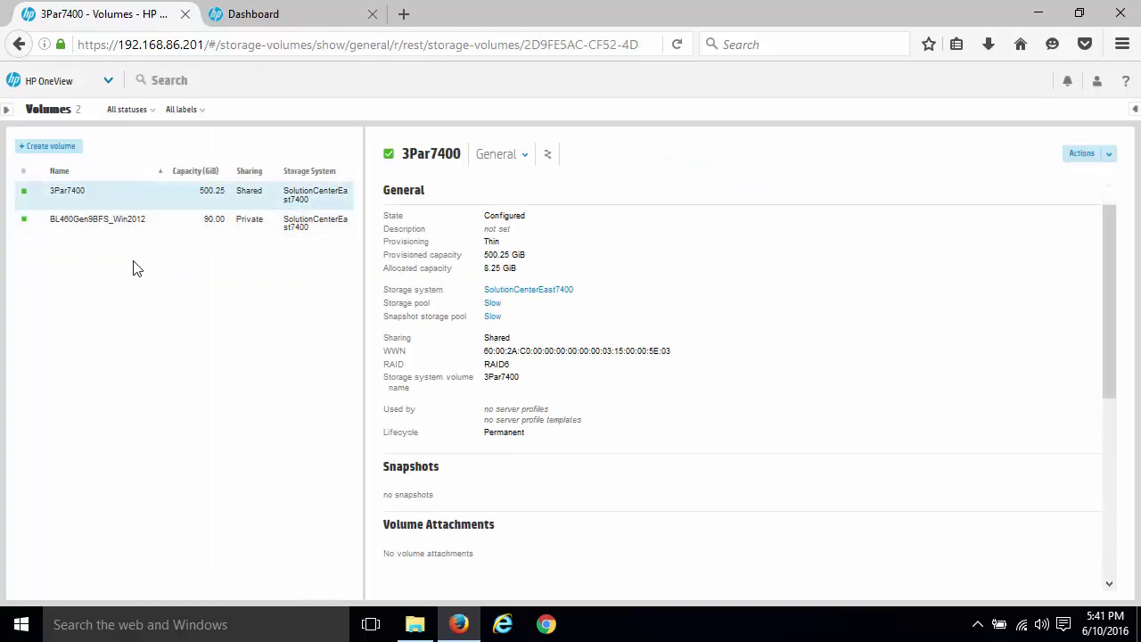
# Switch to 3PAR StoreServ and look through its virtual volumes, including the details of GetThin2012
pyautogui.click(263, 14)
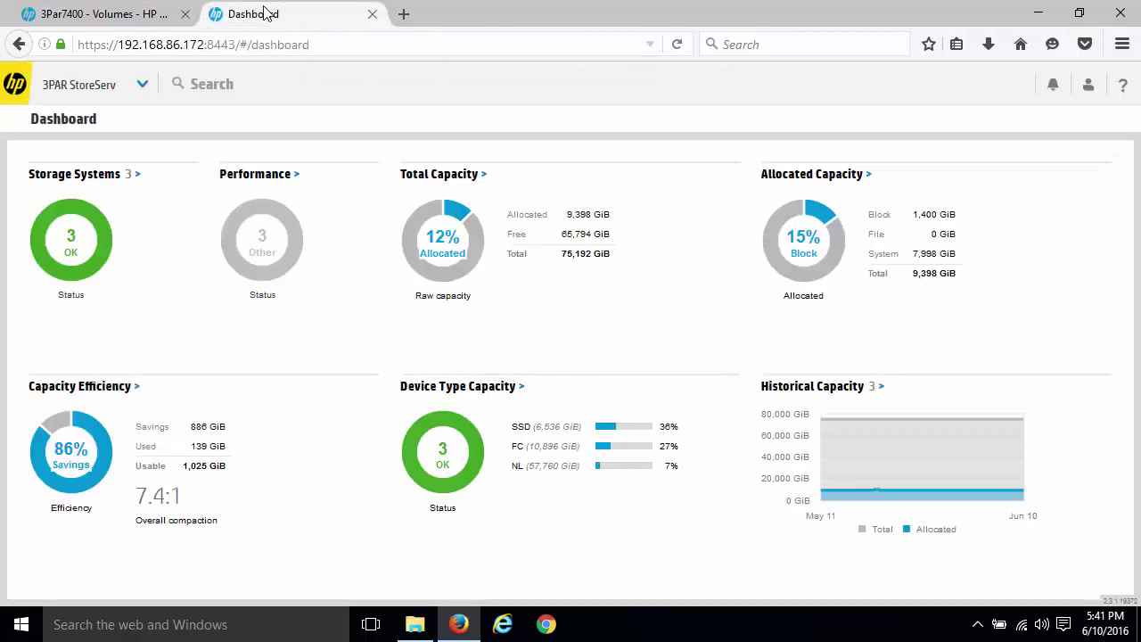
pyautogui.click(77, 89)
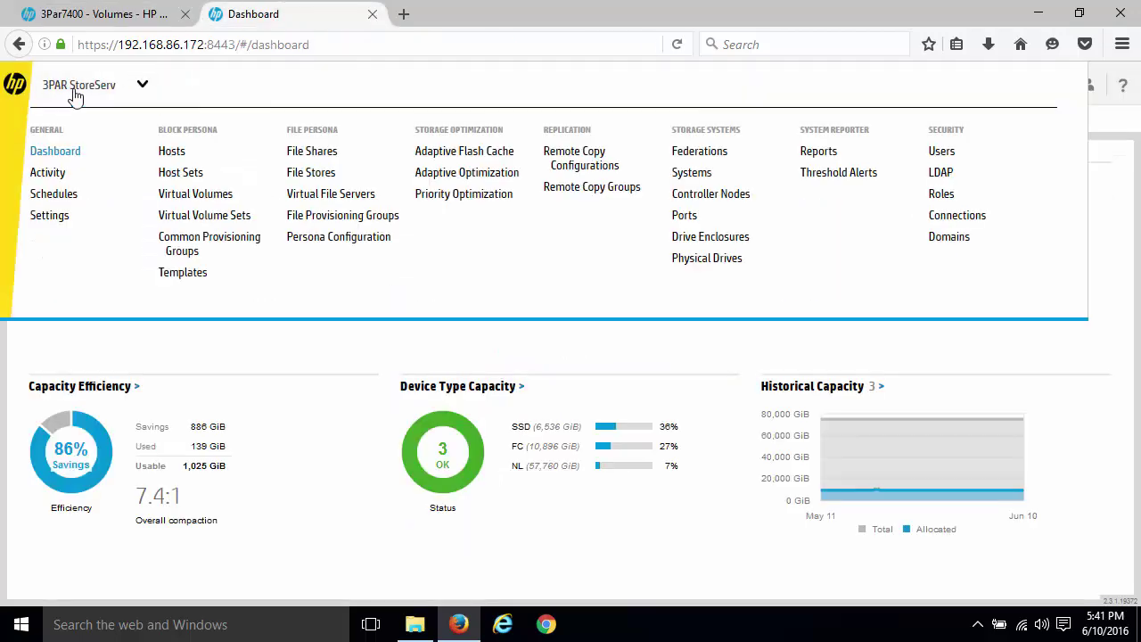
pyautogui.click(181, 195)
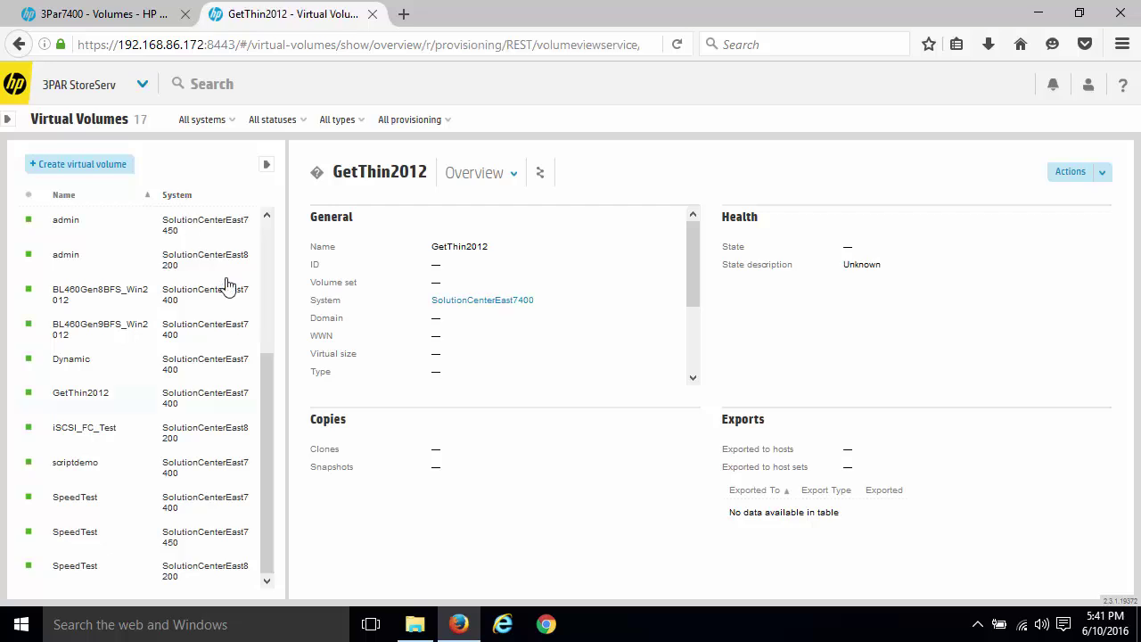
pyautogui.moveTo(263, 365); pyautogui.dragTo(276, 400)
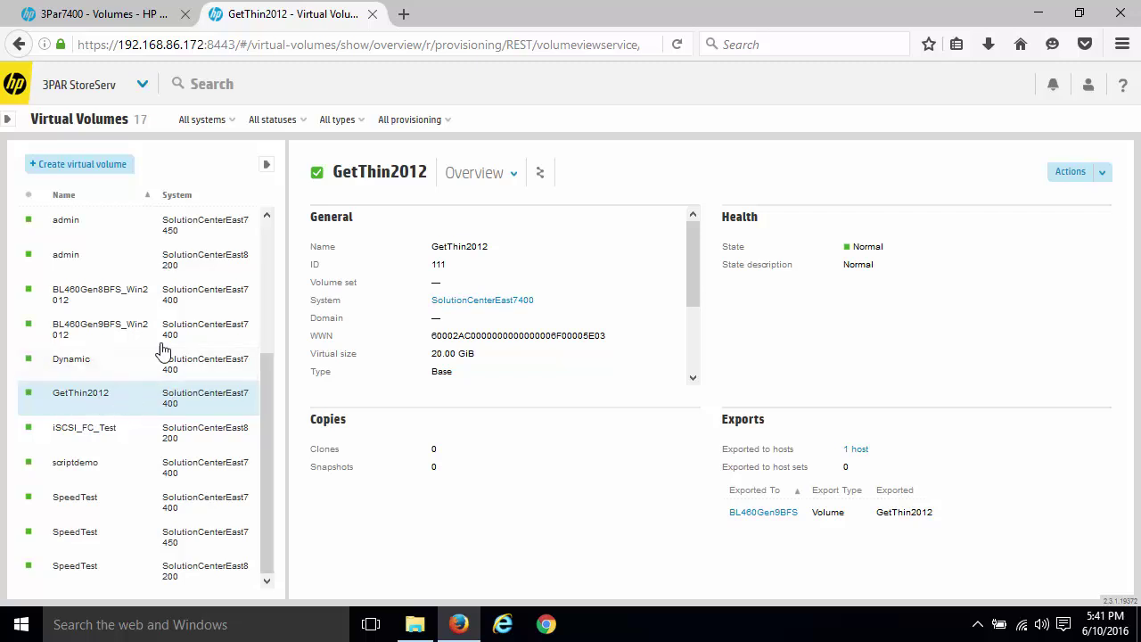
# Switch to HP OneView and add the existing volume GetThin2012 from storage system SolutionCenterEast7400 with private sharing
pyautogui.click(135, 19)
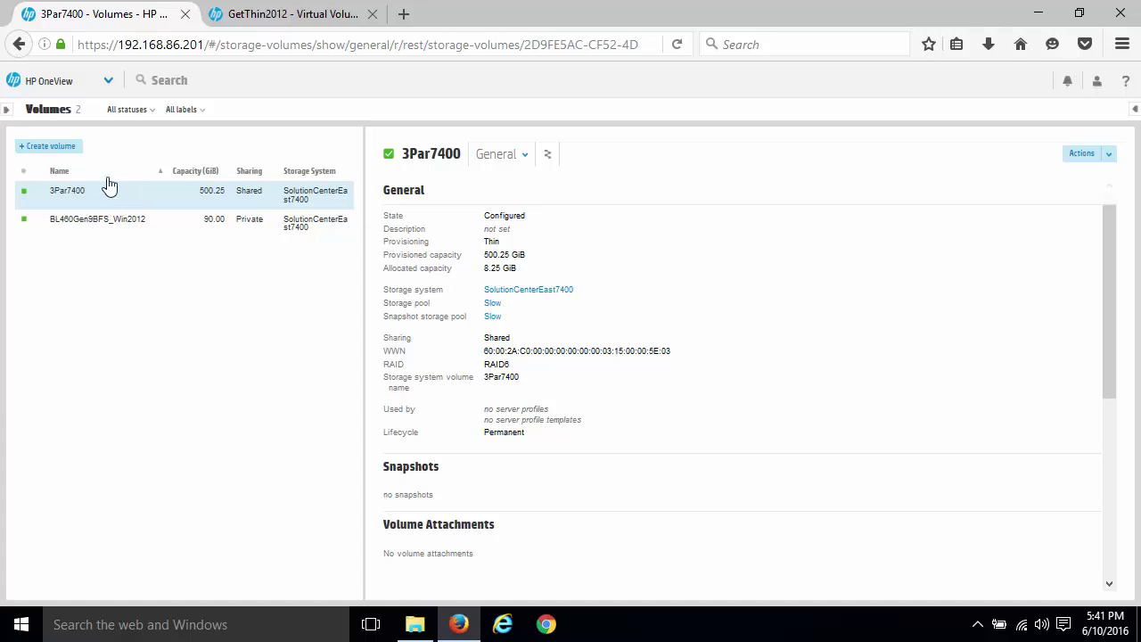
pyautogui.click(1082, 155)
pyautogui.click(1077, 194)
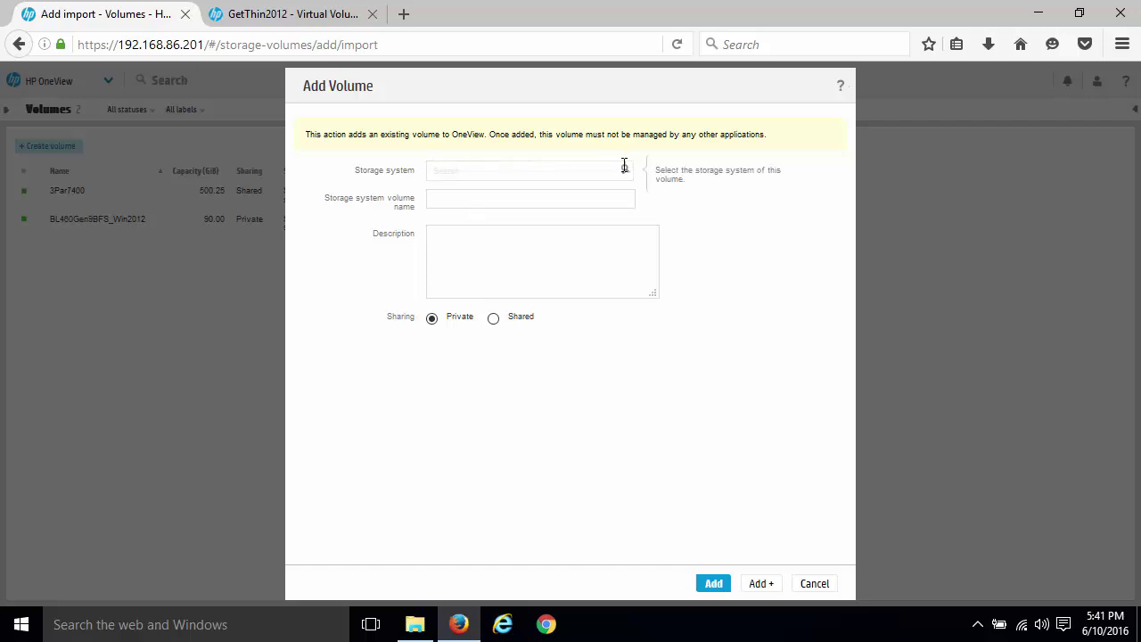
pyautogui.click(623, 169)
pyautogui.click(514, 193)
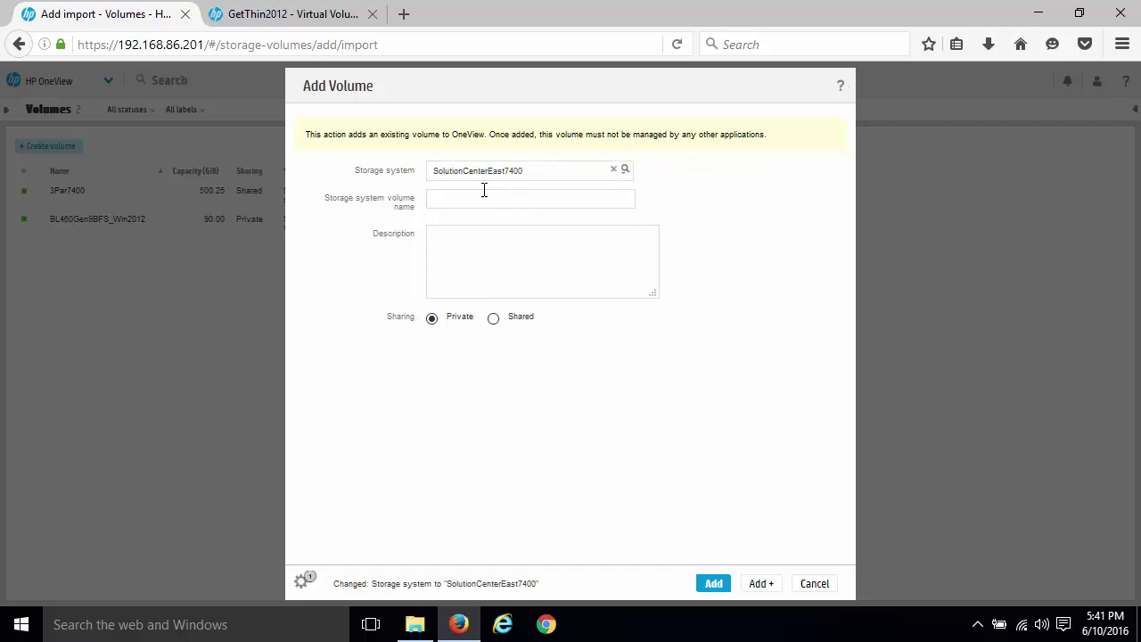
pyautogui.click(476, 198)
pyautogui.write('G')
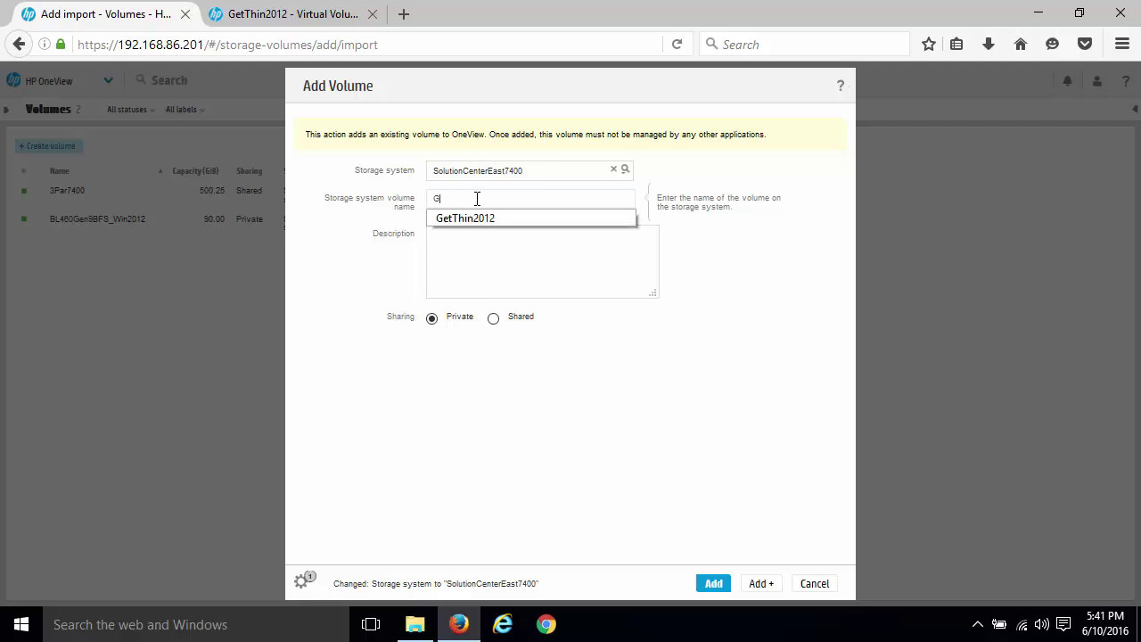
pyautogui.click(467, 218)
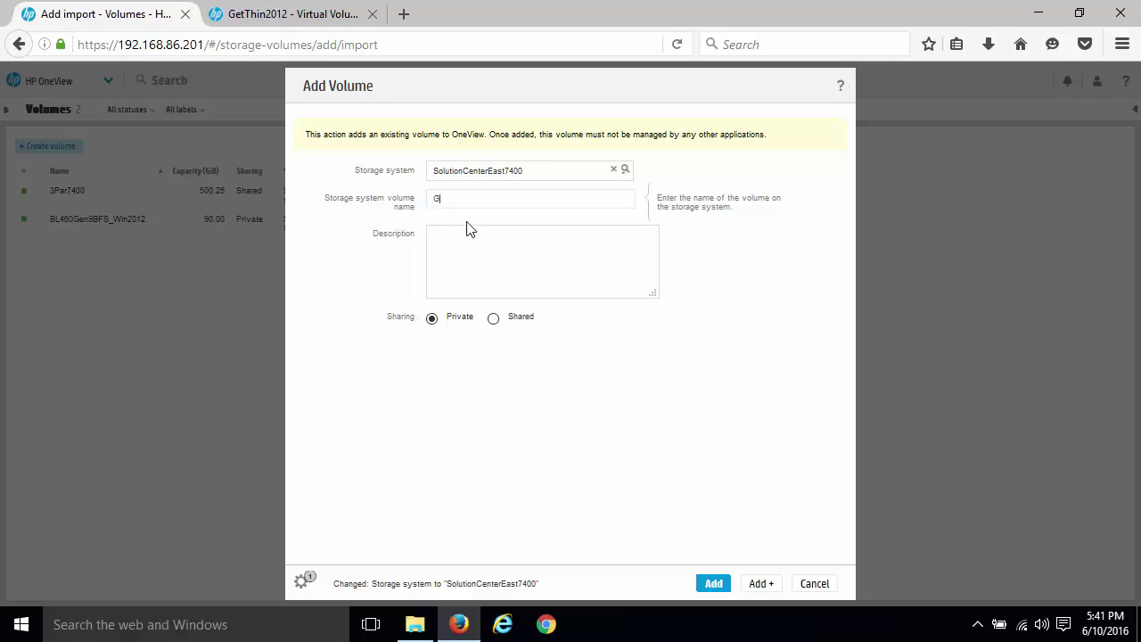
pyautogui.click(714, 584)
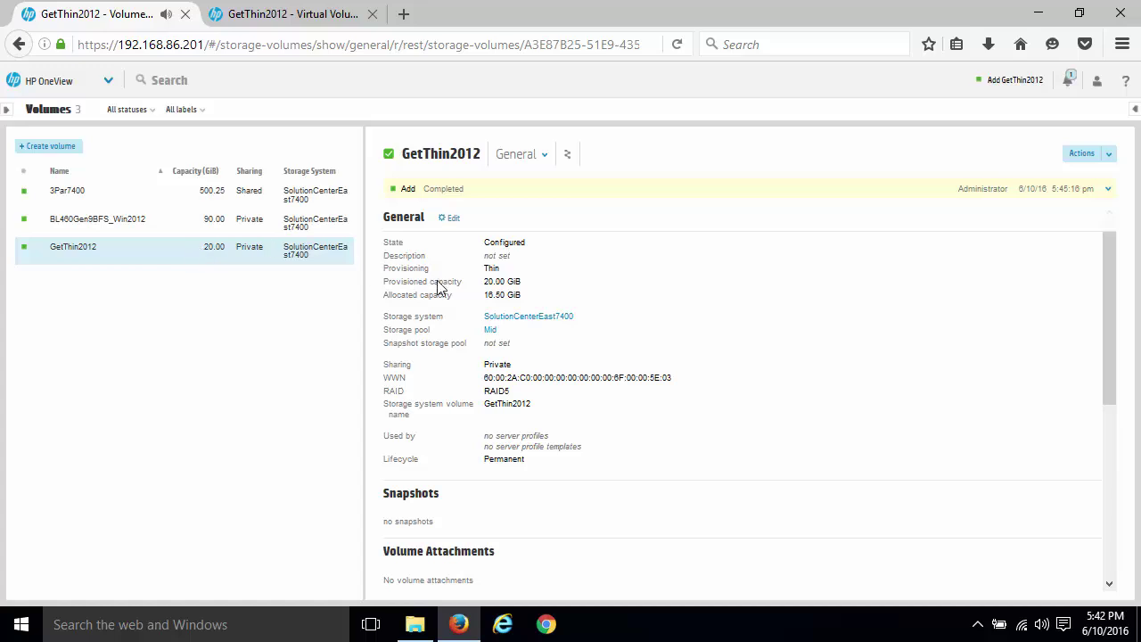
# Switch to 3PAR StoreServ to check the general details of GetThin2012, and return to HP OneView
pyautogui.click(263, 14)
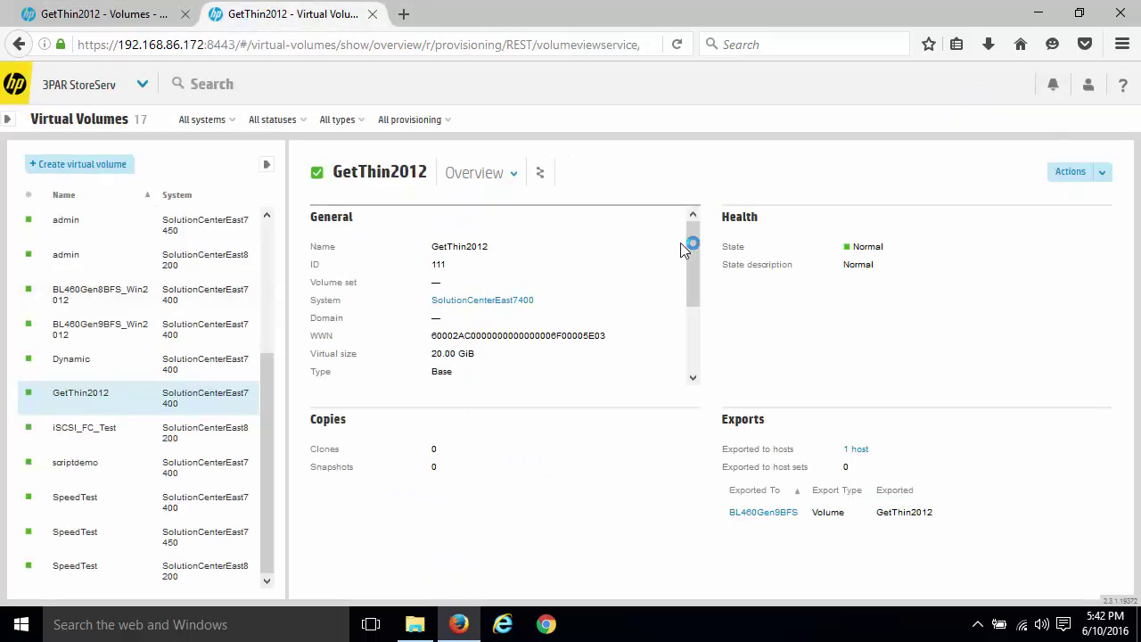
pyautogui.moveTo(692, 244); pyautogui.dragTo(700, 297)
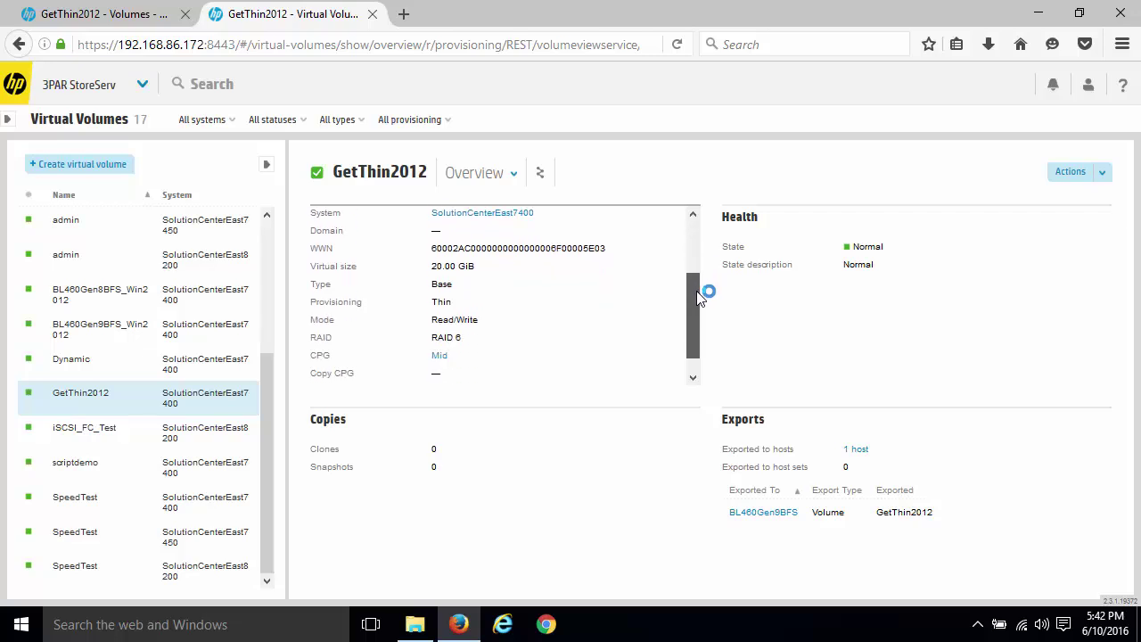
pyautogui.click(133, 14)
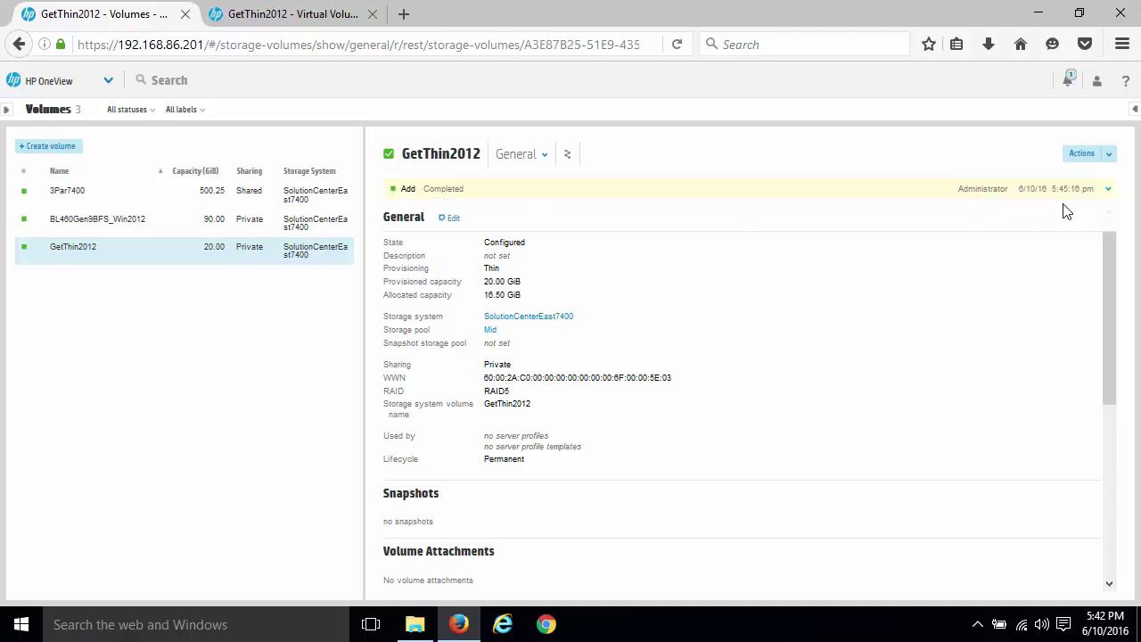
# Delete the volume GetThin2012 from OneView only, preserving it on the storage system
pyautogui.click(1109, 160)
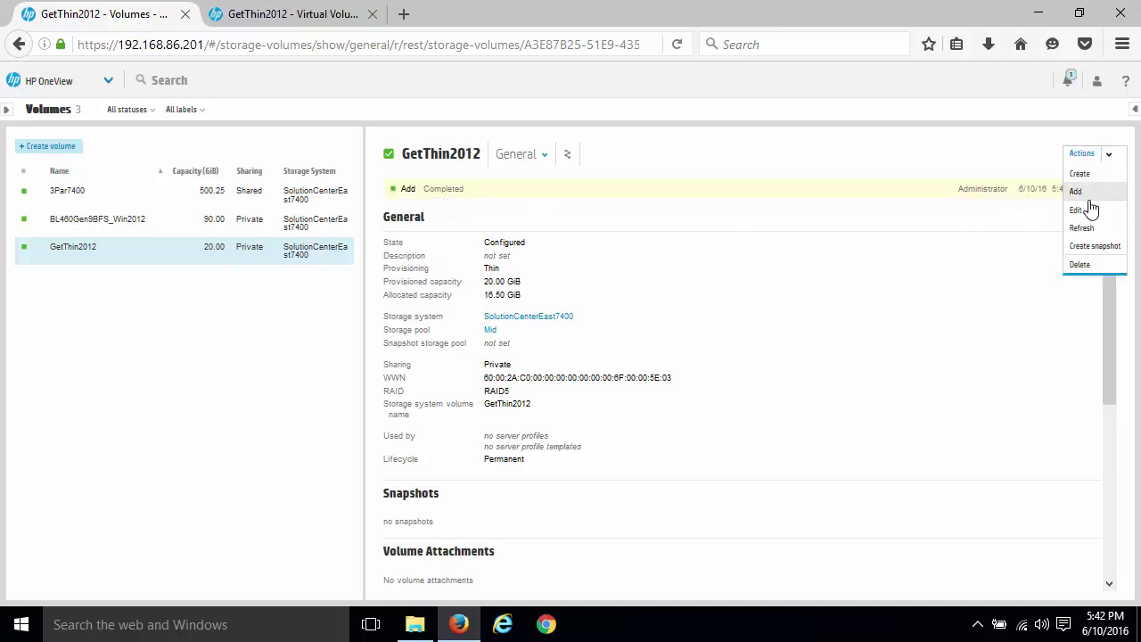
pyautogui.click(1079, 265)
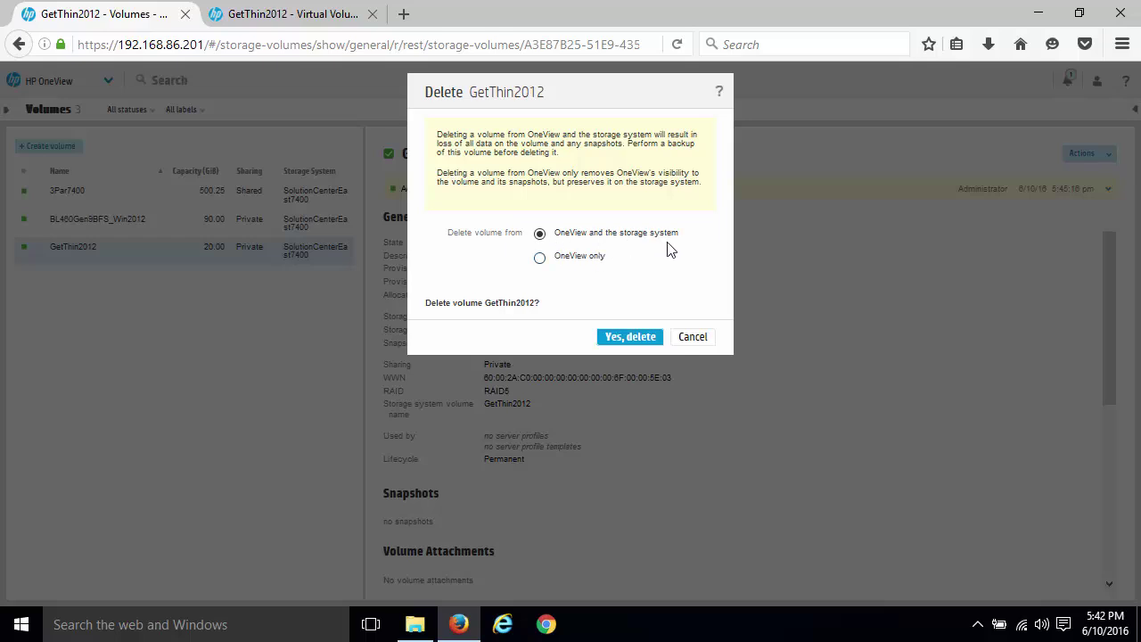
pyautogui.click(540, 260)
pyautogui.click(629, 337)
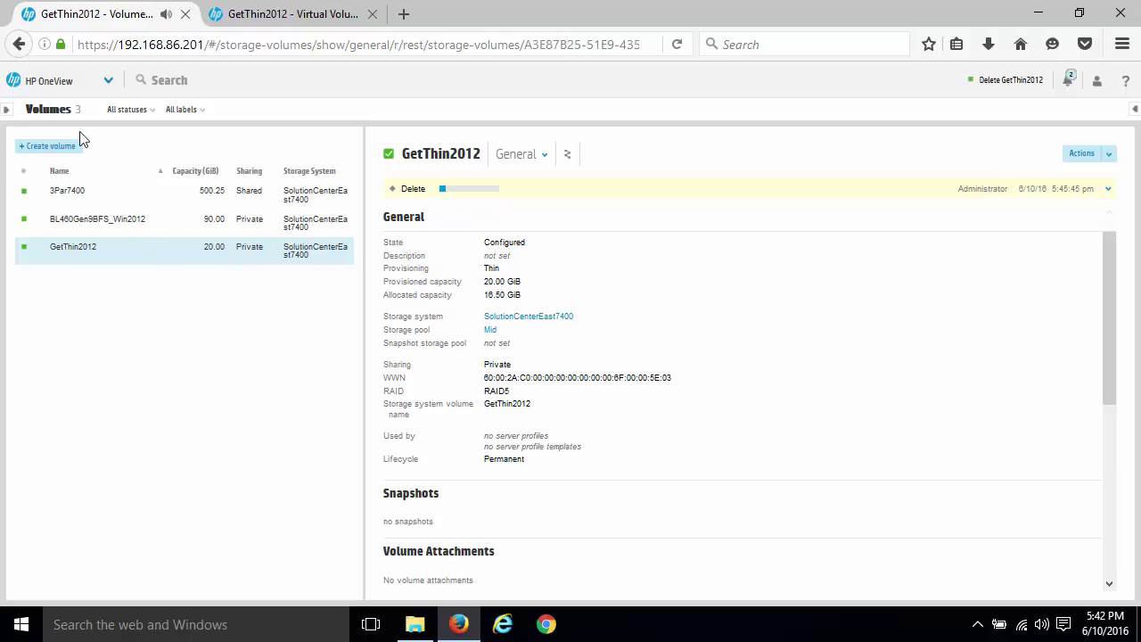
pyautogui.click(49, 146)
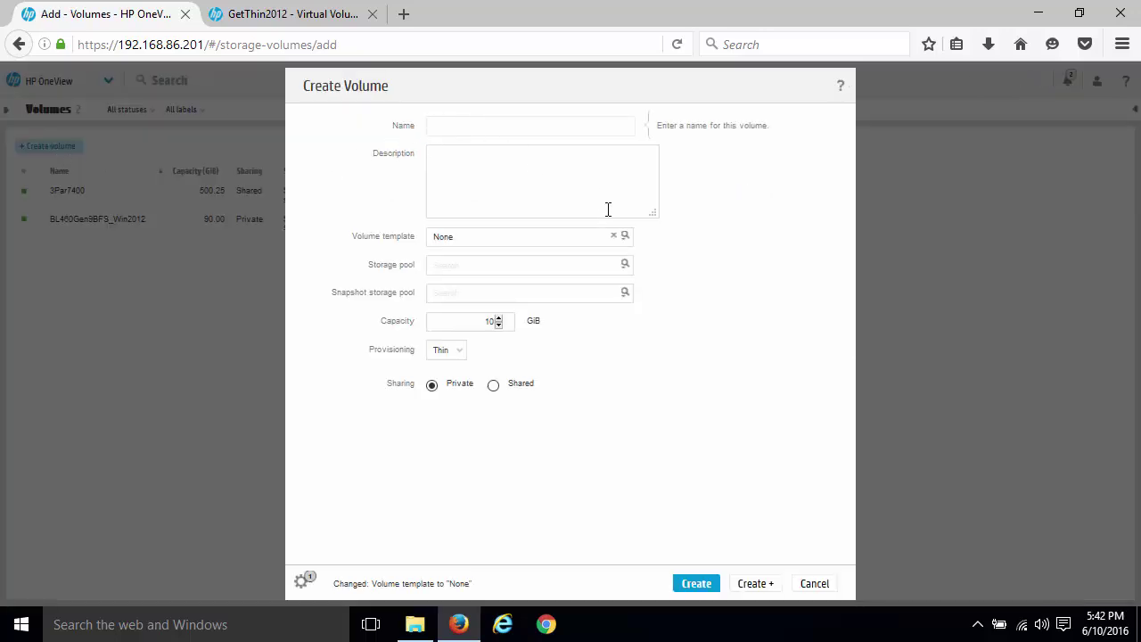
pyautogui.click(625, 266)
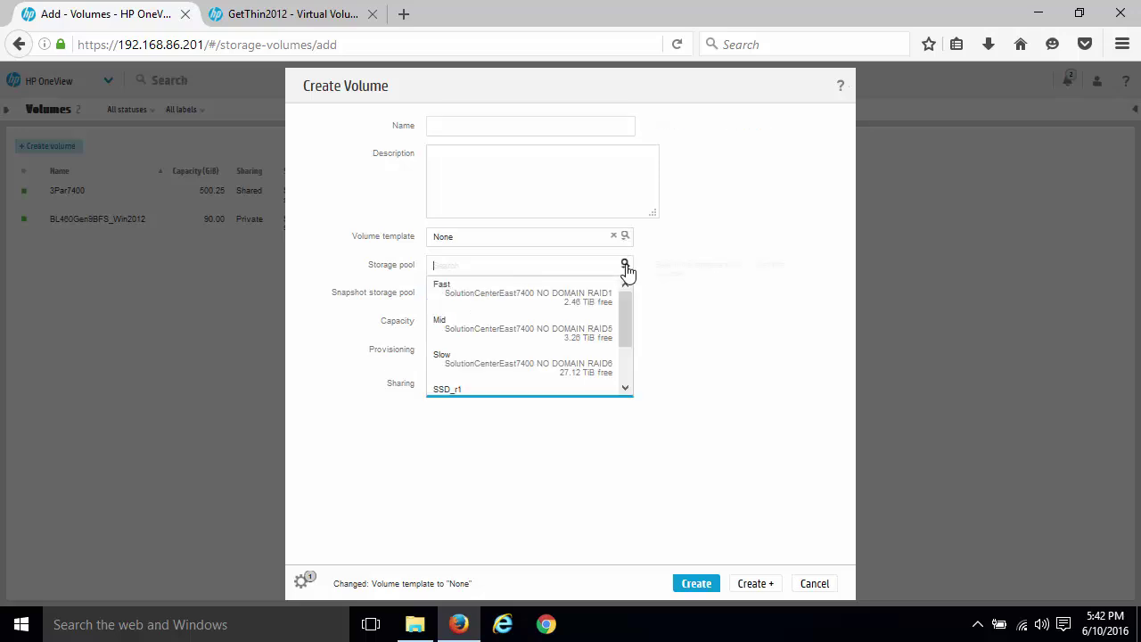
pyautogui.click(540, 323)
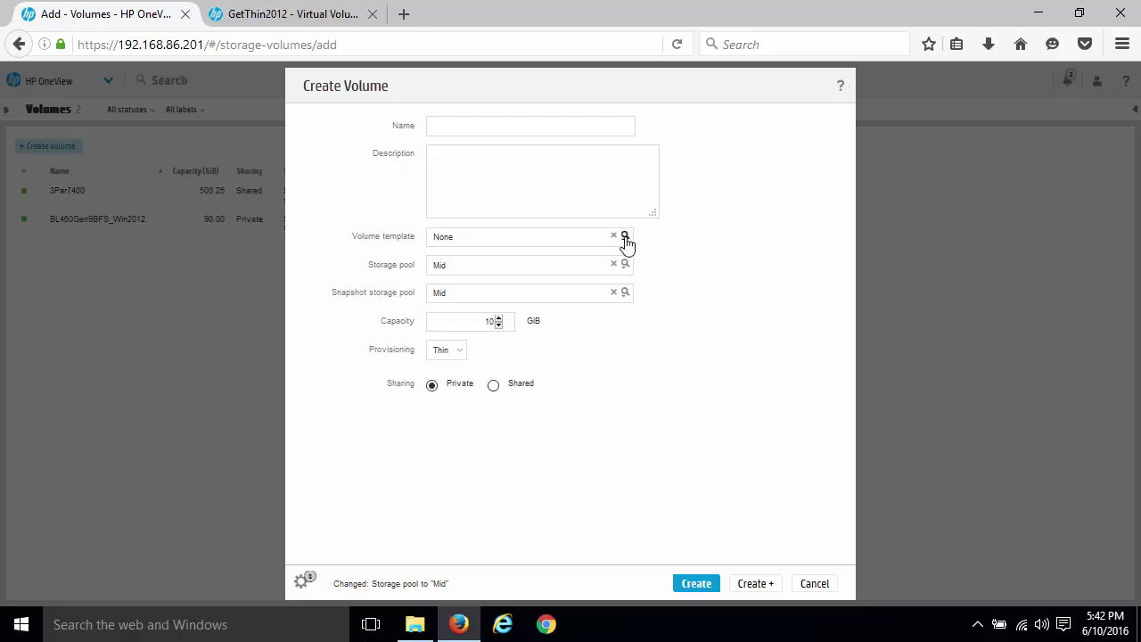
pyautogui.click(814, 584)
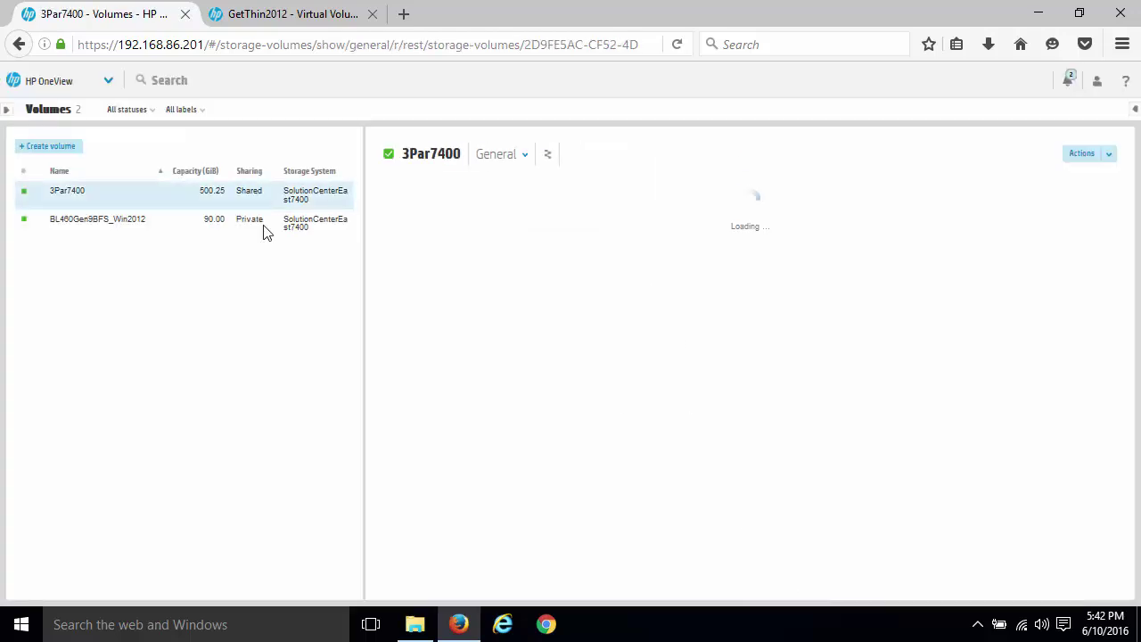
# Start a new volume template and name it BasicVolume
pyautogui.click(86, 87)
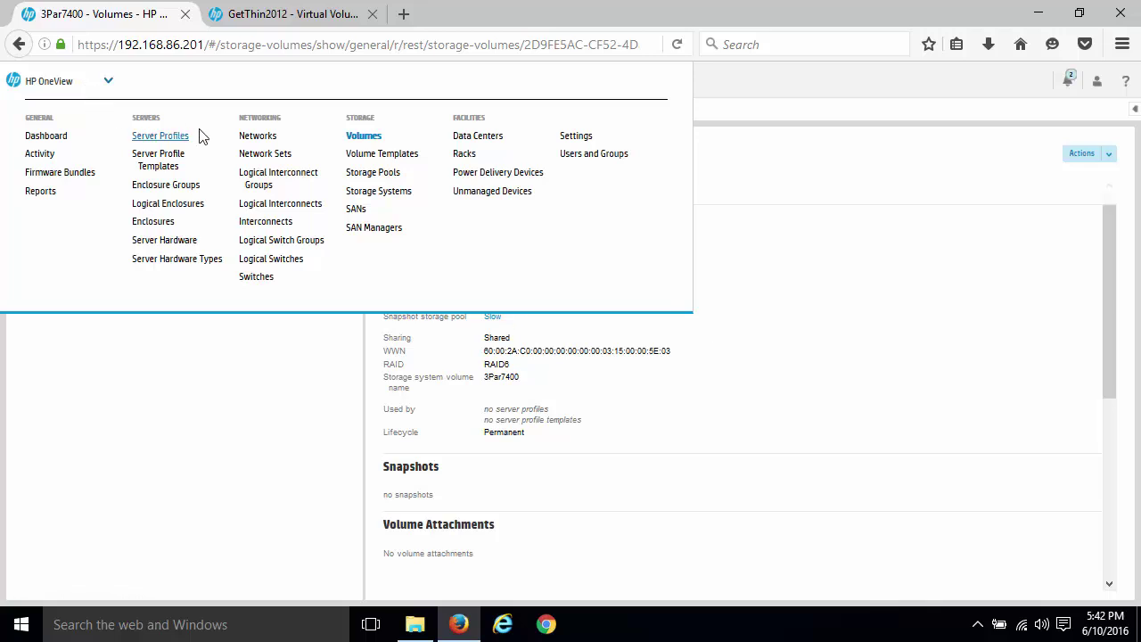
pyautogui.click(363, 156)
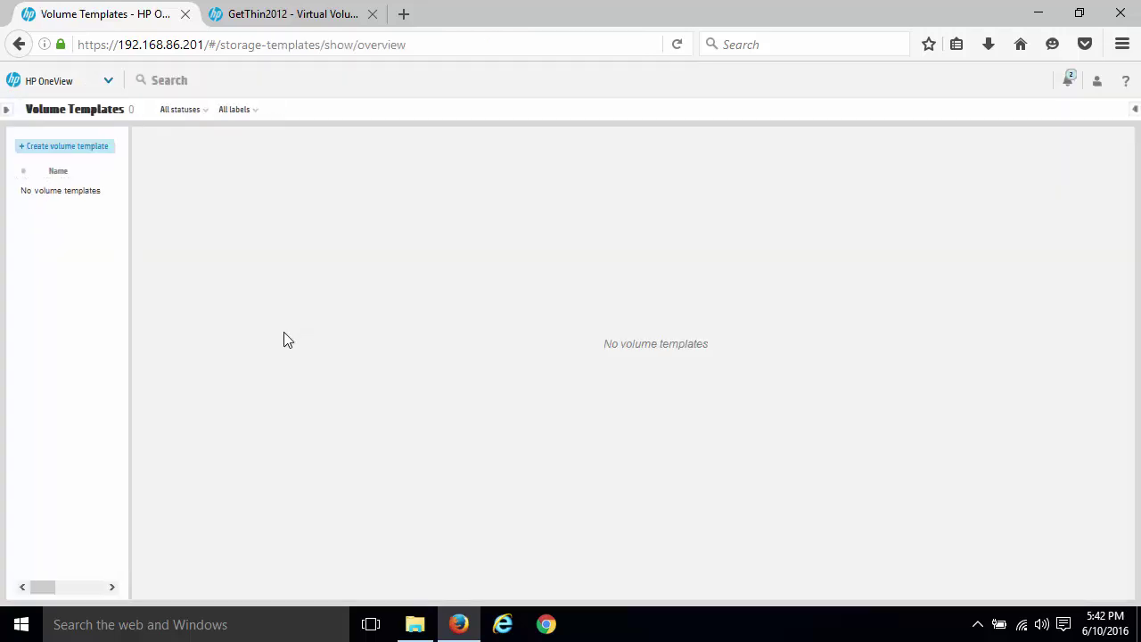
pyautogui.click(73, 149)
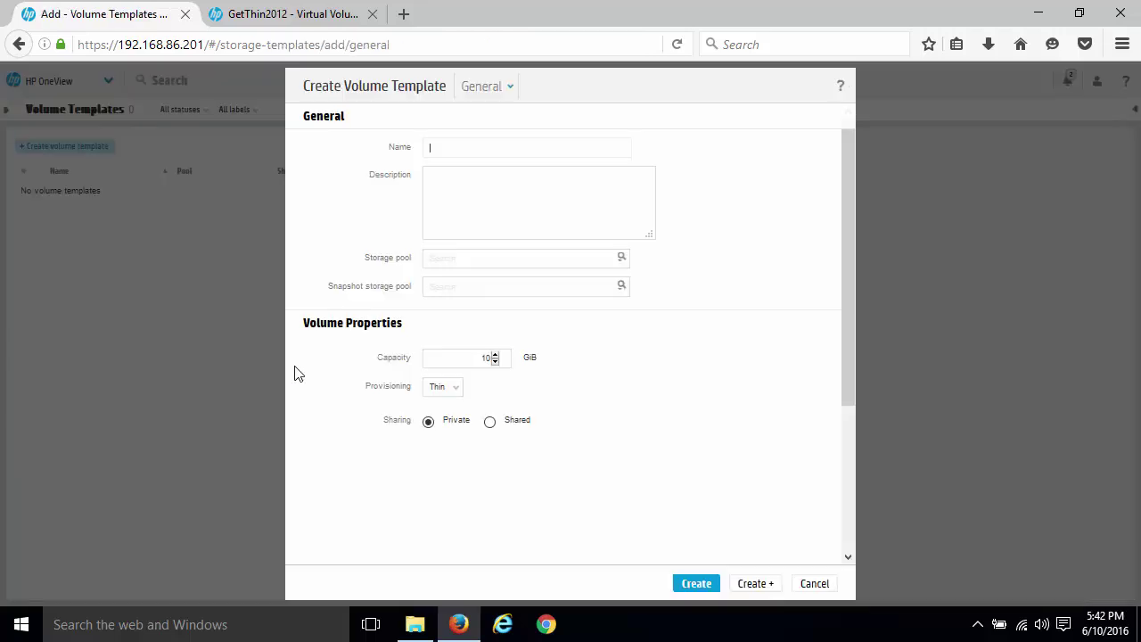
pyautogui.click(470, 153)
pyautogui.write('B')
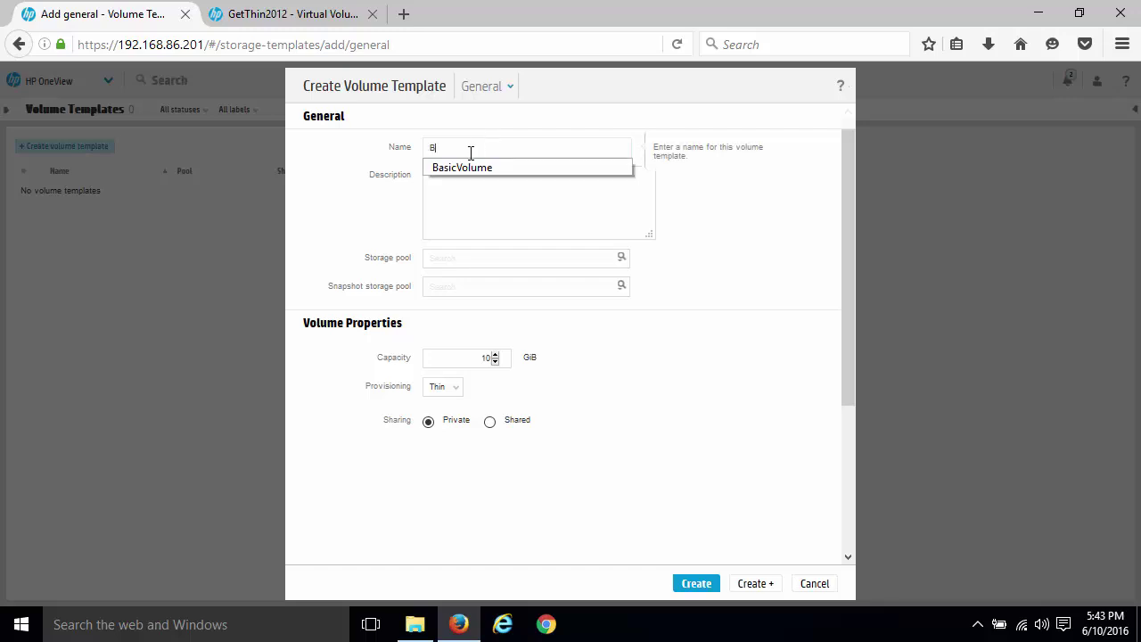
pyautogui.click(468, 167)
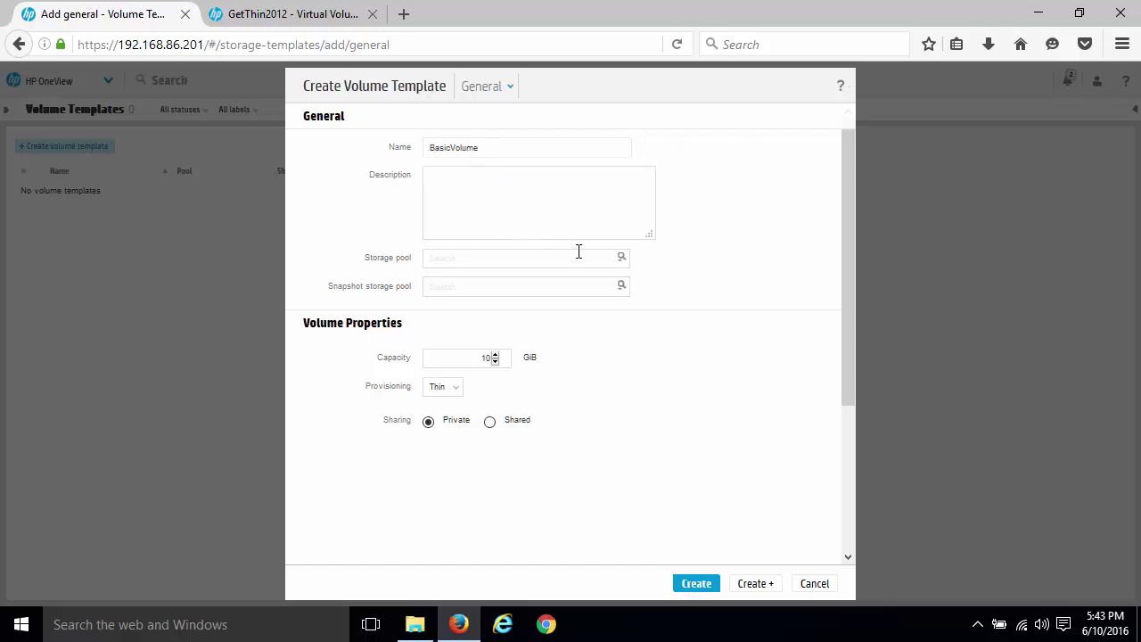
# Create the template with storage pool Mid, snapshot storage pool Slow and a capacity of 15 GiB
pyautogui.click(621, 259)
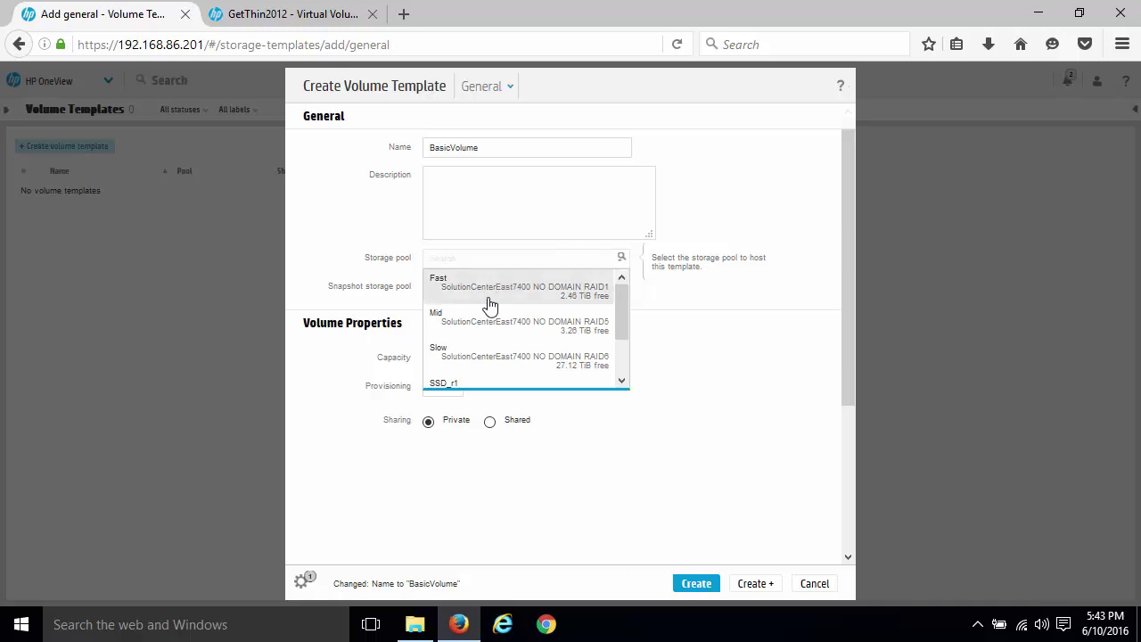
pyautogui.click(486, 322)
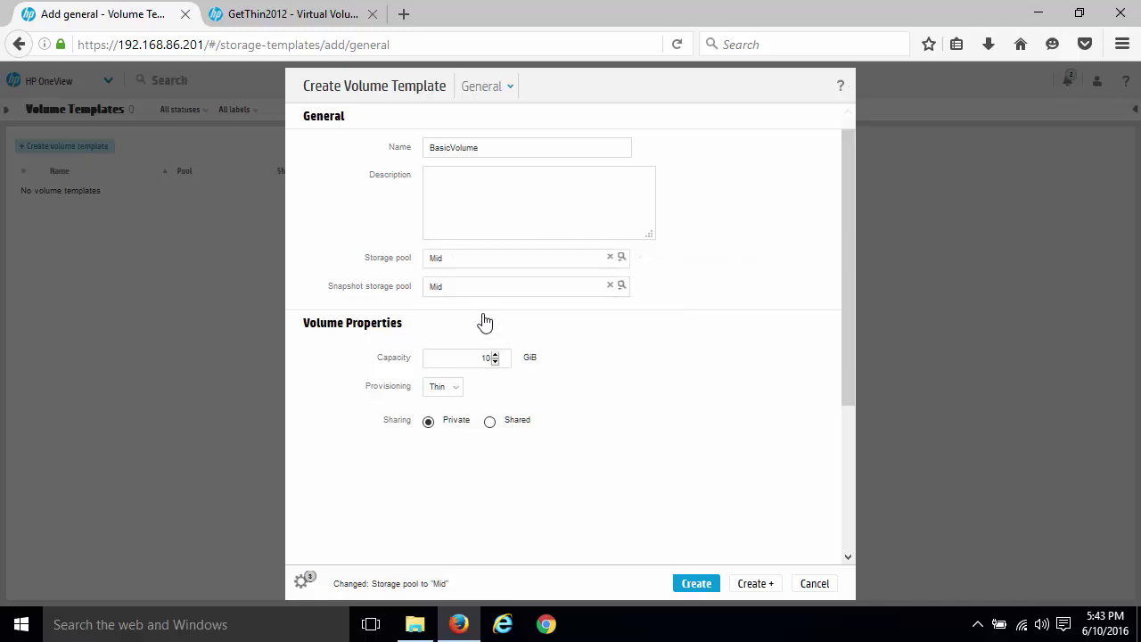
pyautogui.click(621, 287)
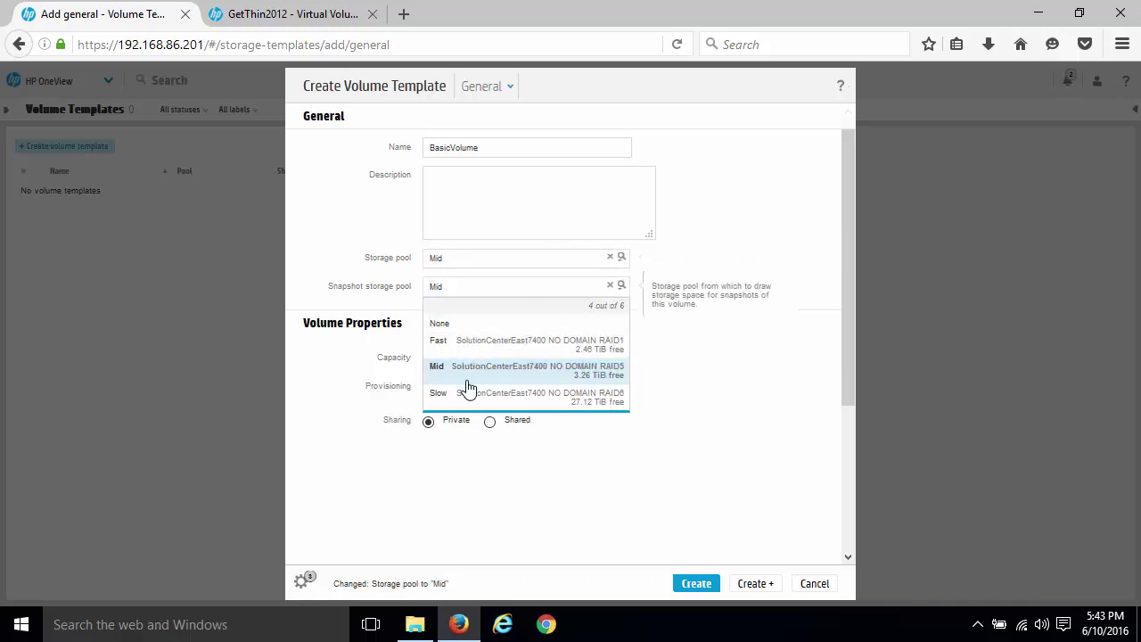
pyautogui.click(473, 397)
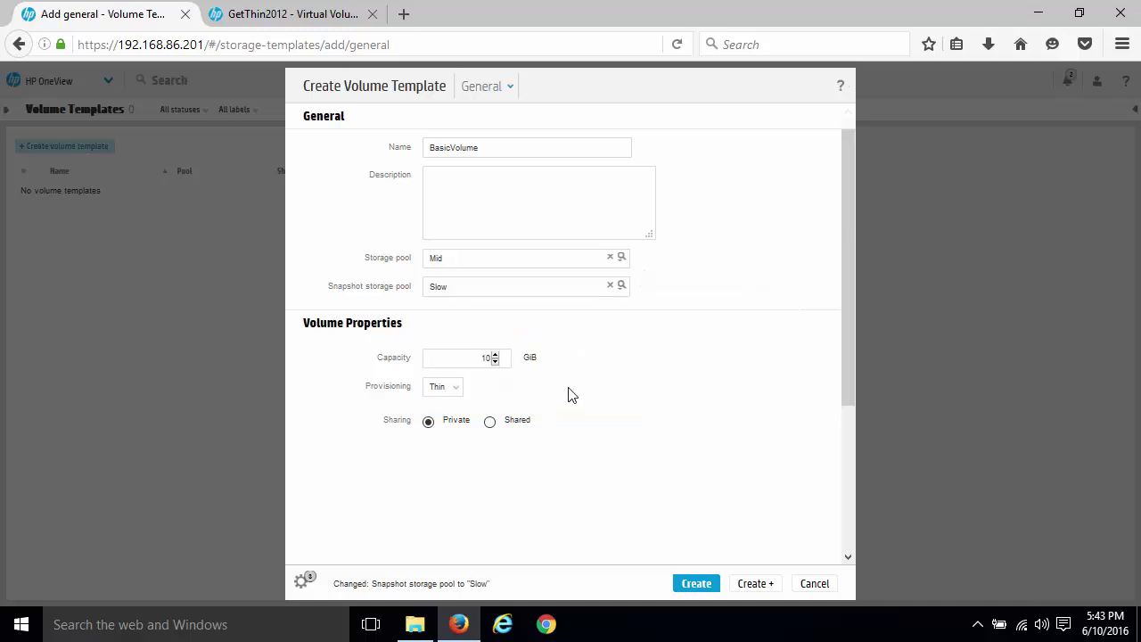
pyautogui.click(494, 355)
pyautogui.click(494, 355)
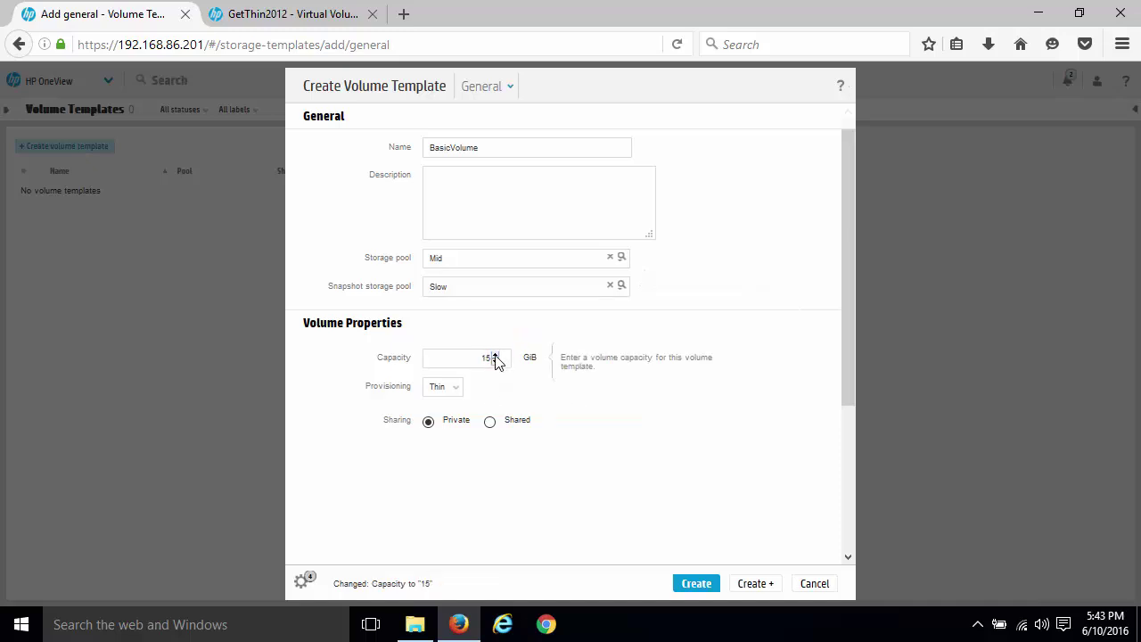
pyautogui.click(695, 584)
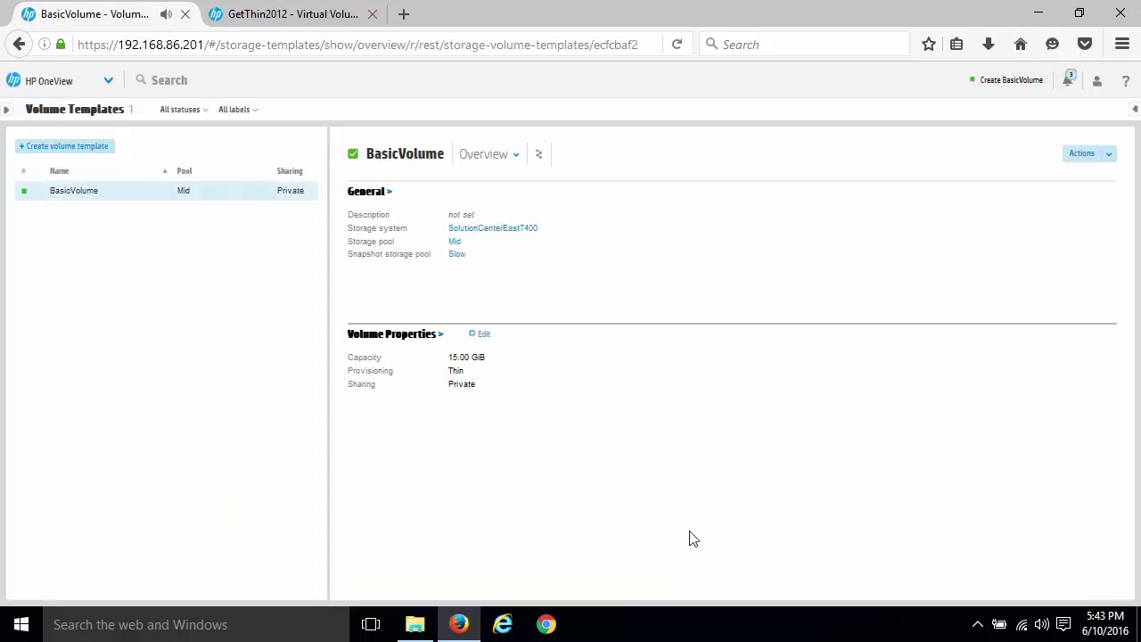
# Create a volume named NewVol from the BasicVolume template
pyautogui.click(108, 80)
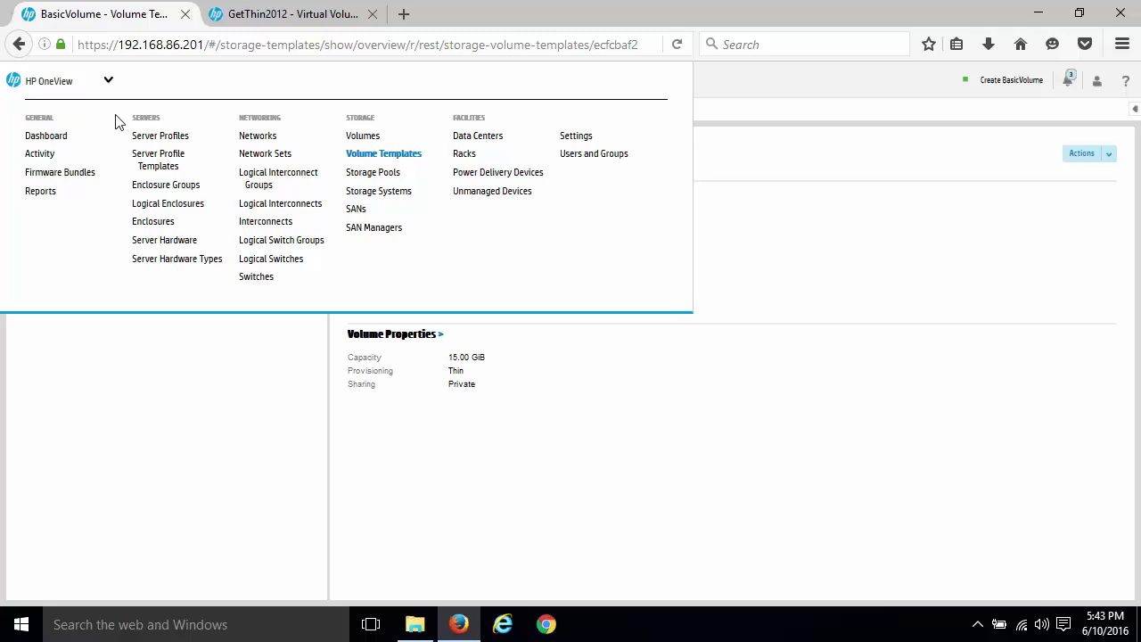
pyautogui.click(363, 136)
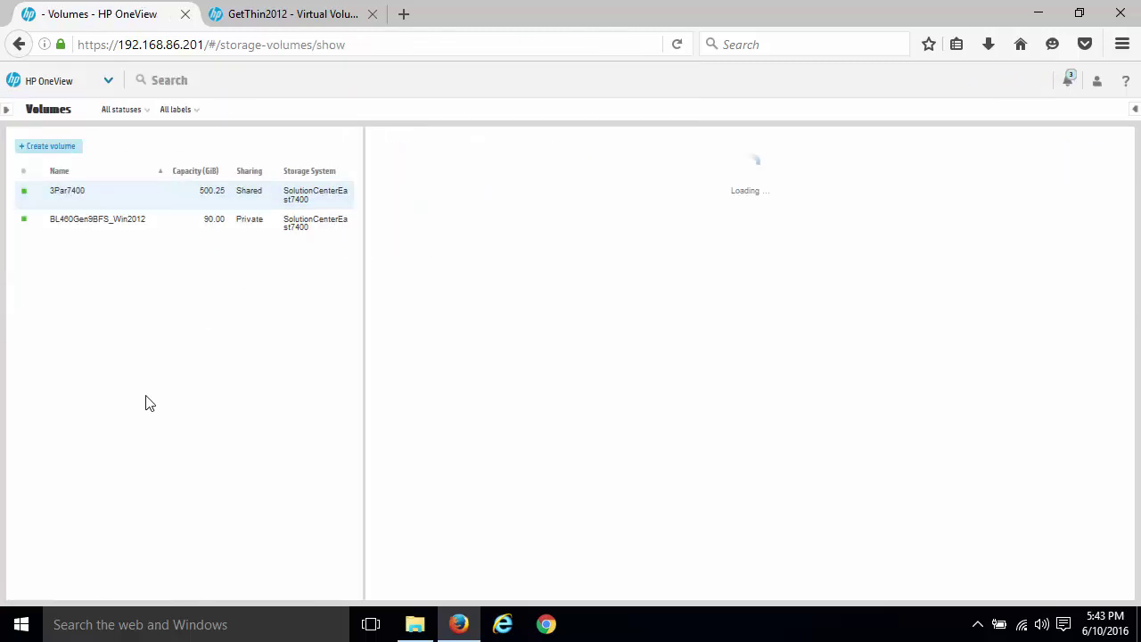
pyautogui.click(51, 146)
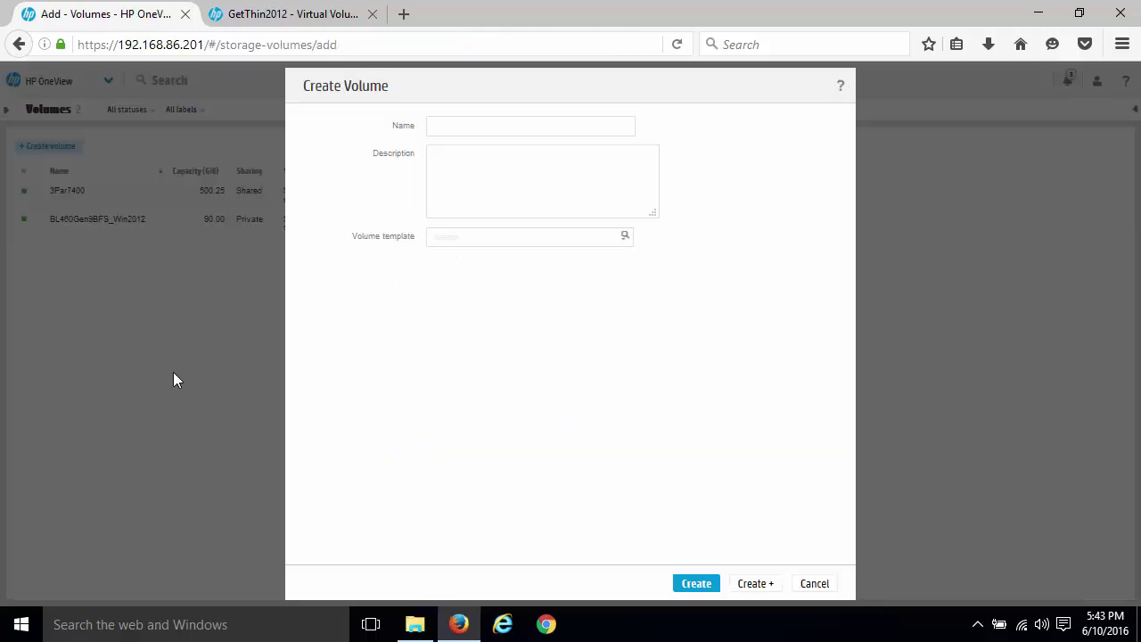
pyautogui.click(626, 238)
pyautogui.click(478, 275)
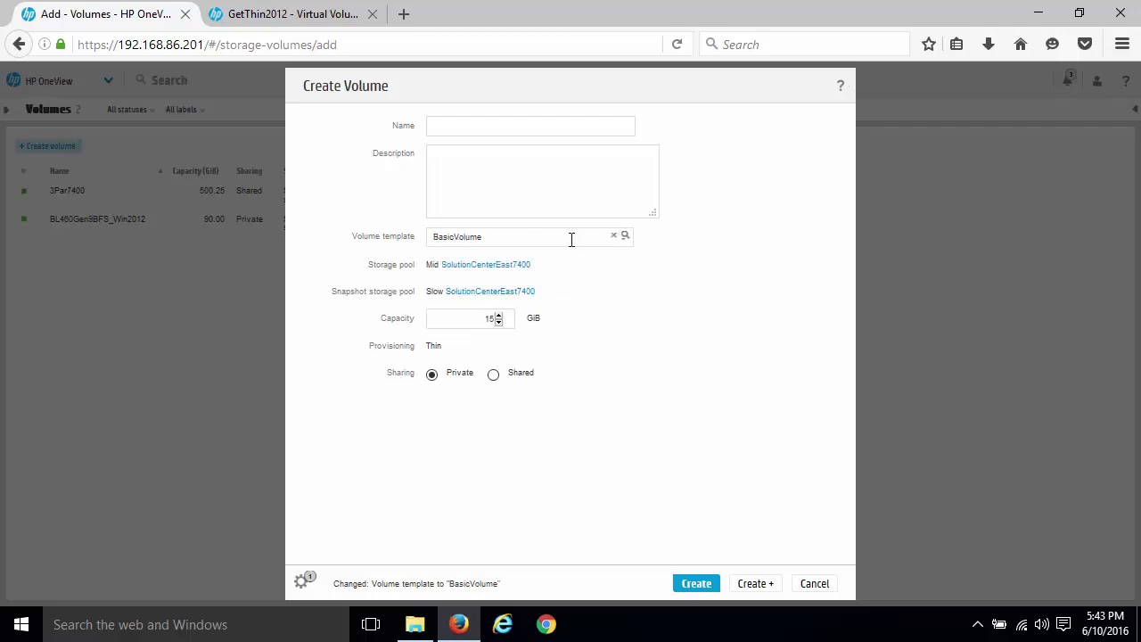
pyautogui.click(693, 583)
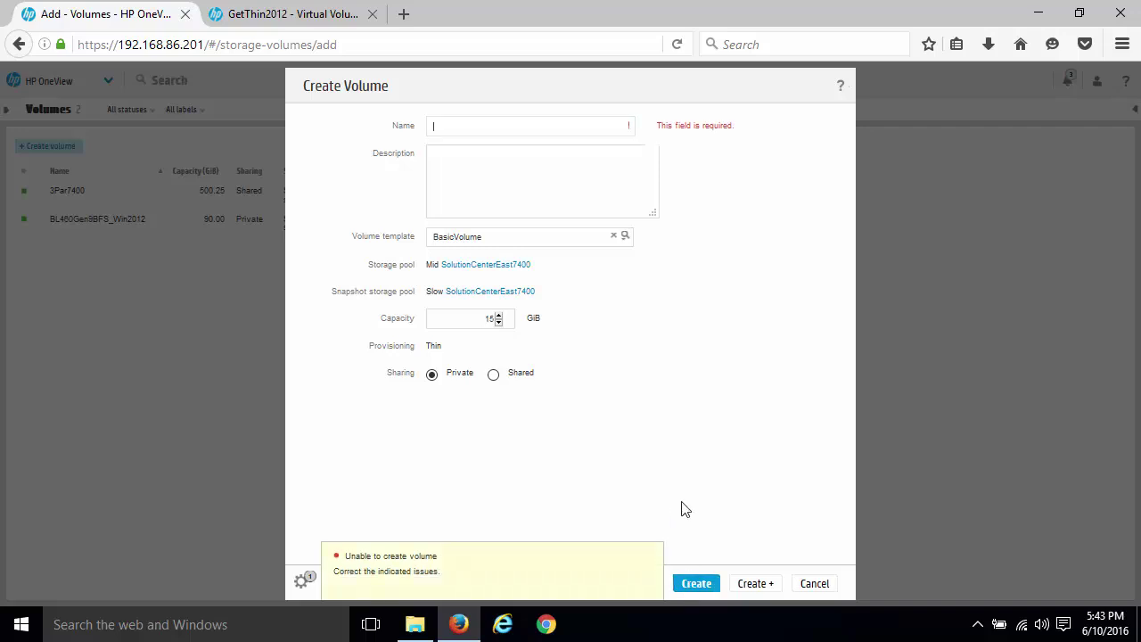
pyautogui.click(476, 123)
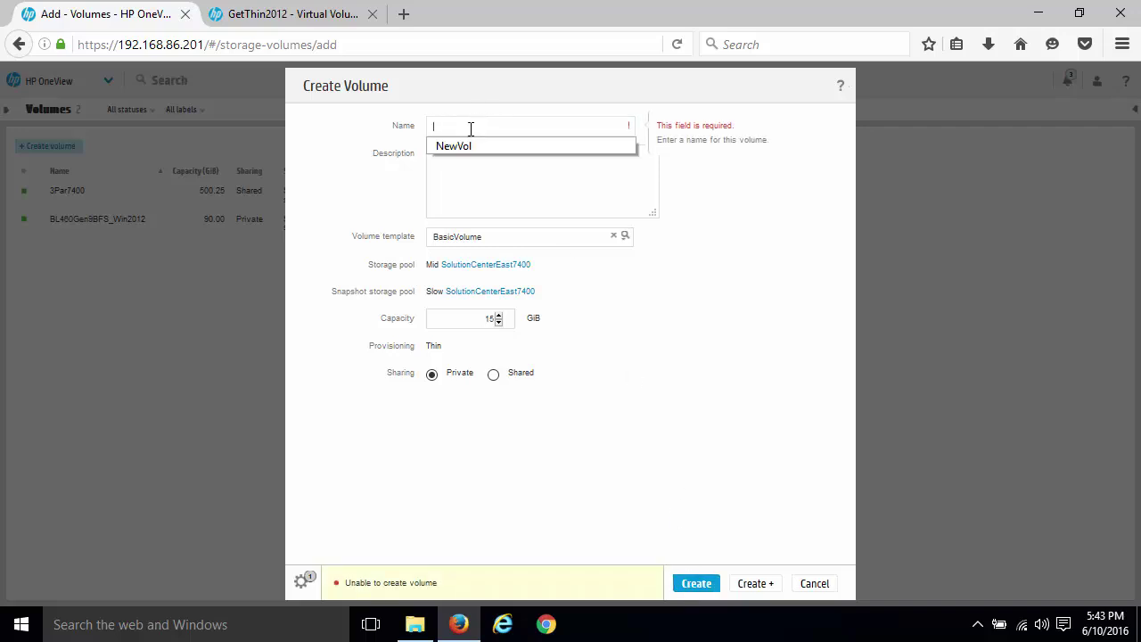
pyautogui.click(463, 145)
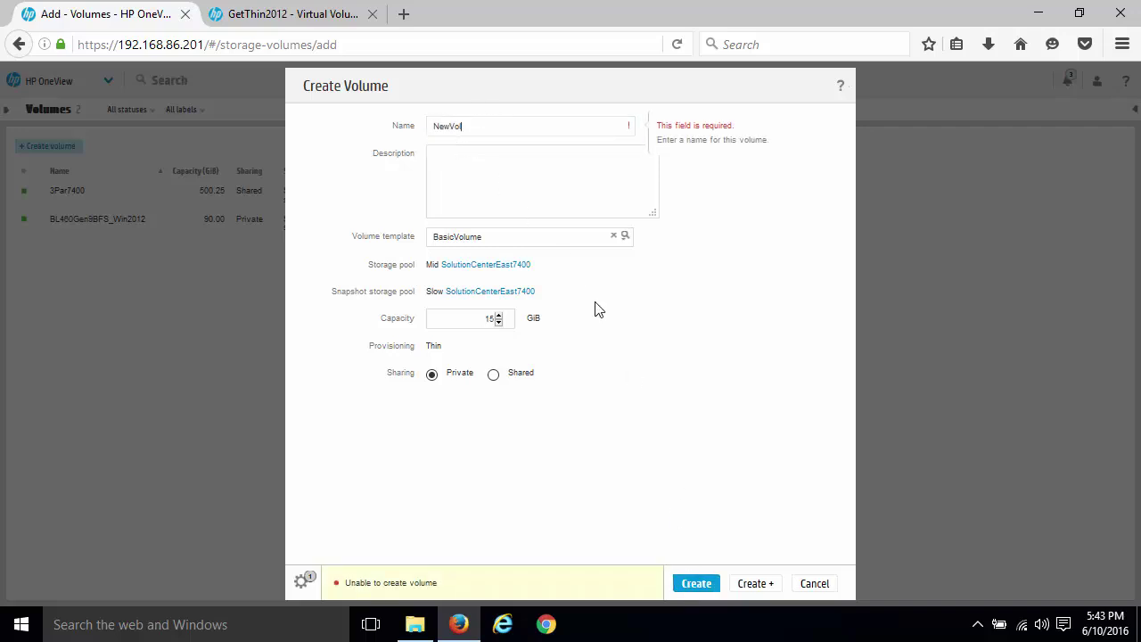
pyautogui.click(694, 586)
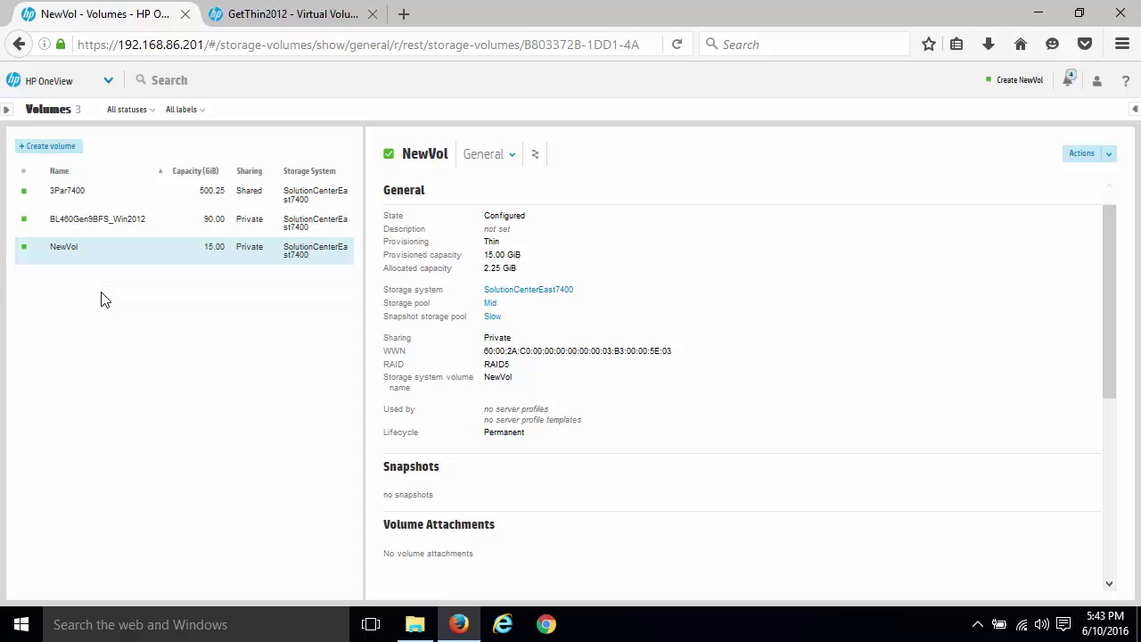
# Switch to the 3PAR StoreServ console, reload the virtual volumes list and view the overview of NewVol
pyautogui.click(278, 15)
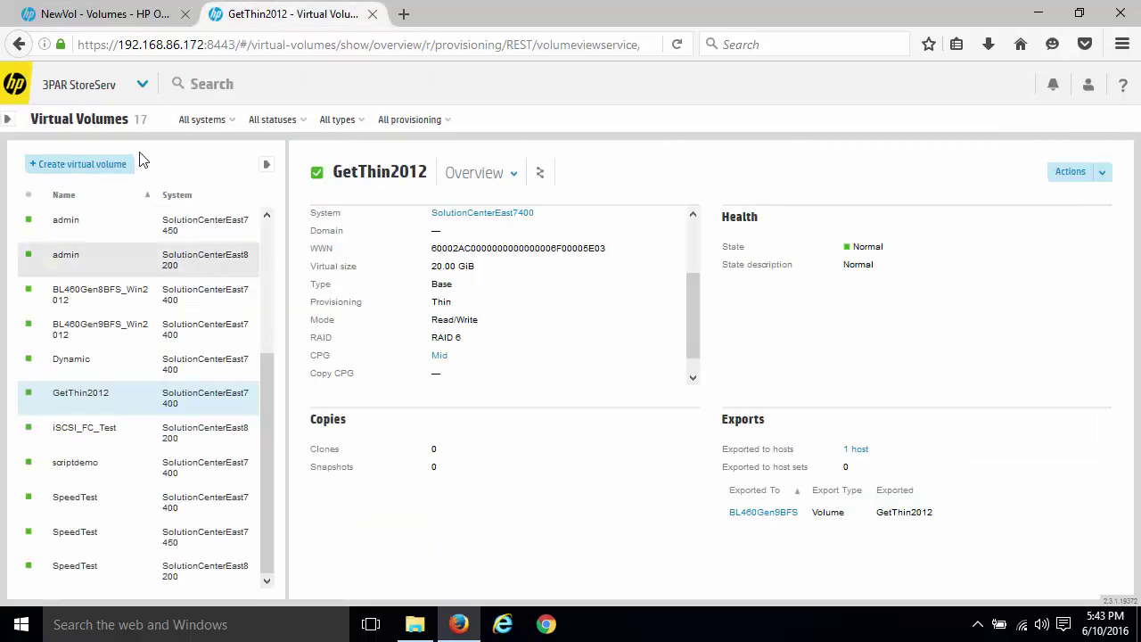
pyautogui.click(105, 85)
pyautogui.click(54, 153)
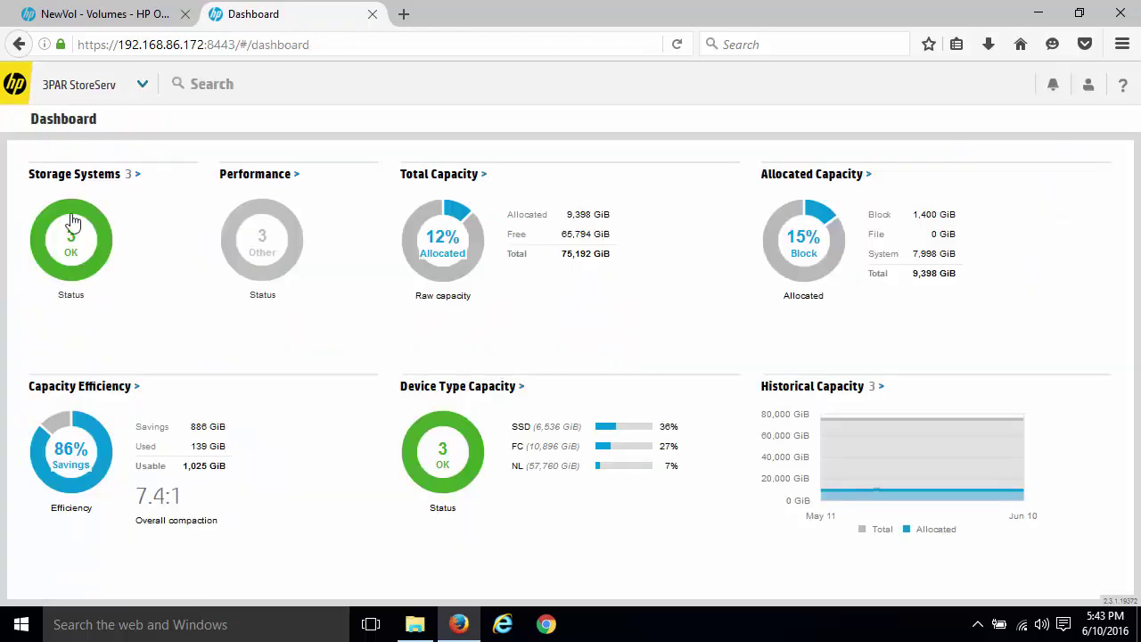
pyautogui.click(107, 86)
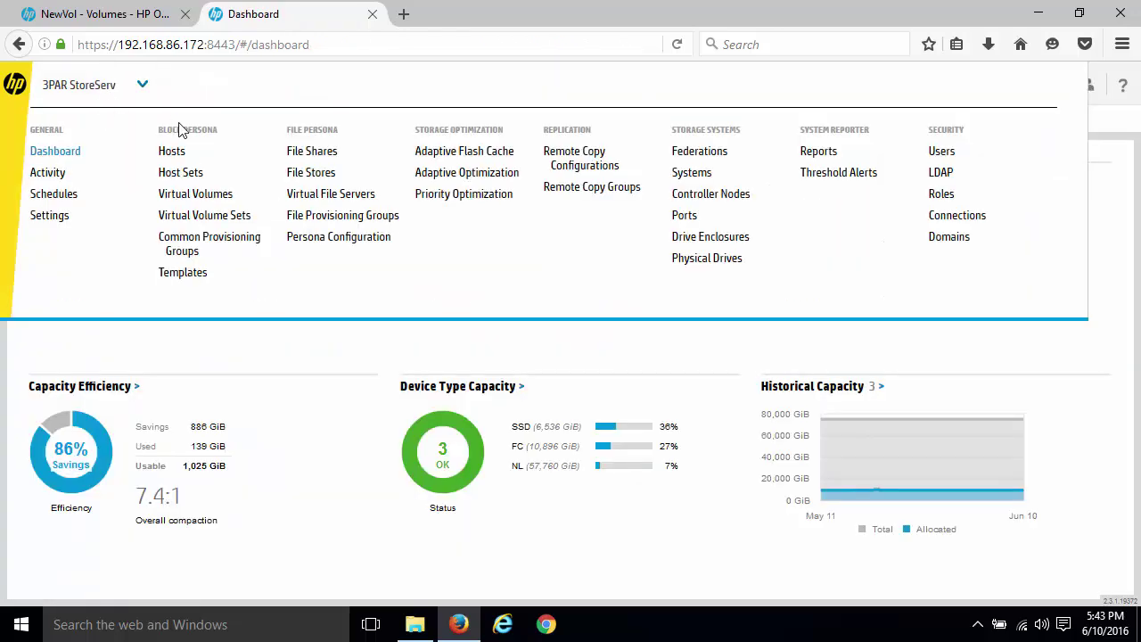
pyautogui.click(200, 191)
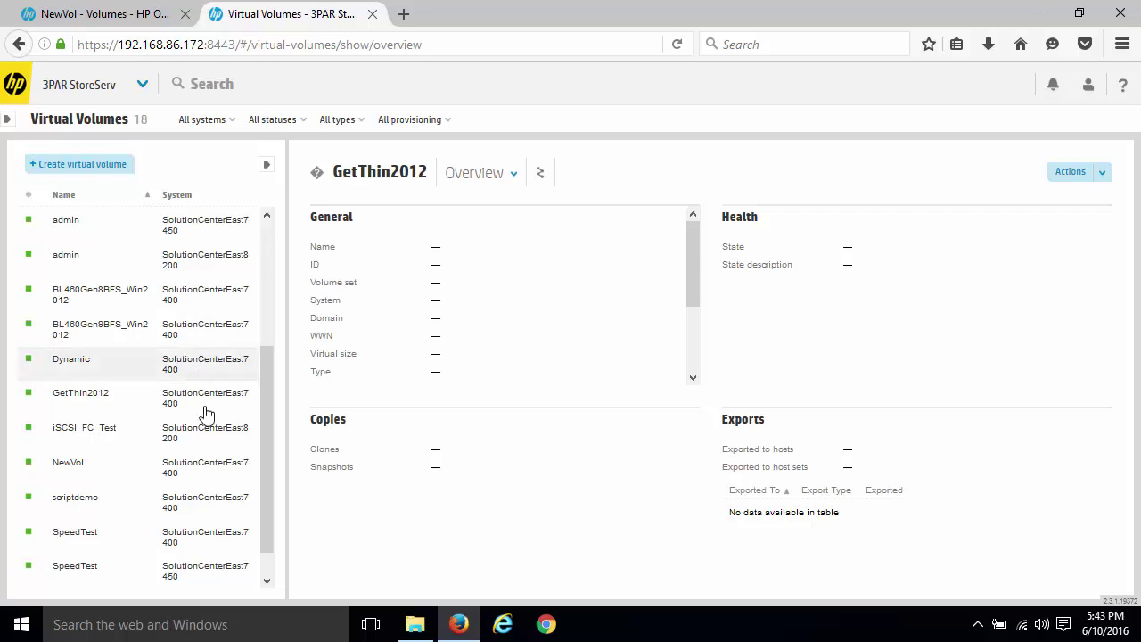
pyautogui.moveTo(266, 469); pyautogui.dragTo(266, 504)
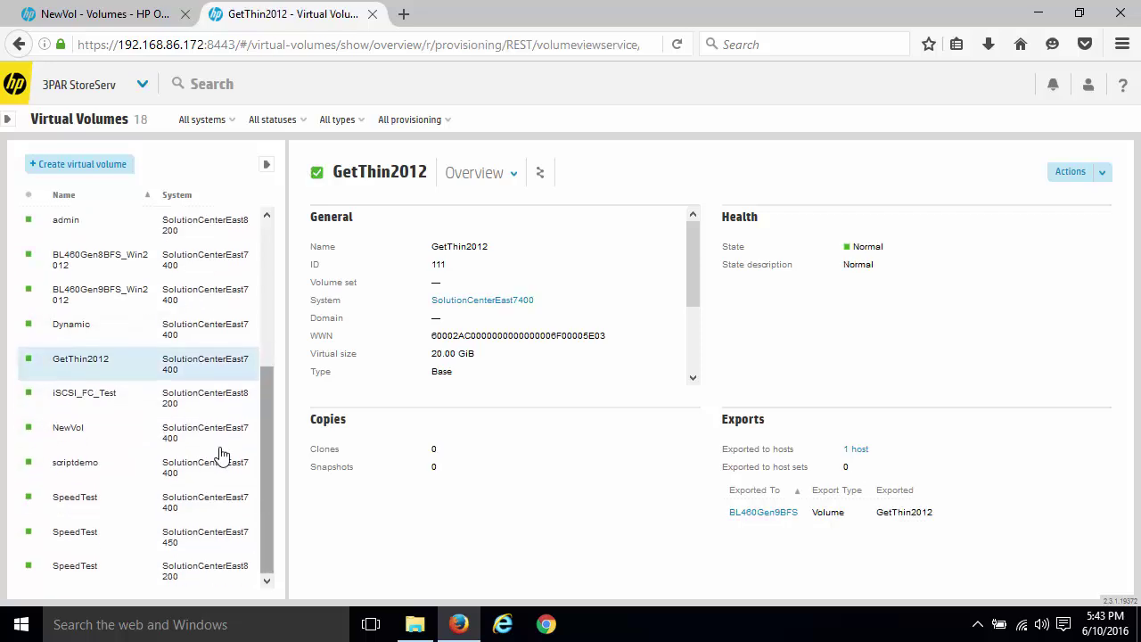
pyautogui.click(101, 430)
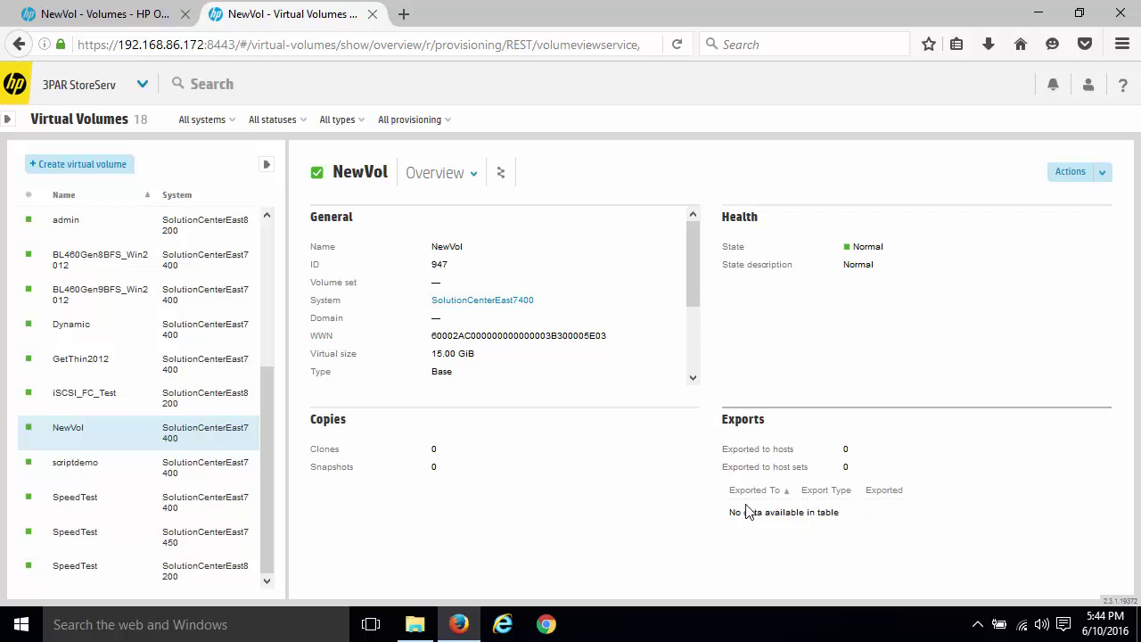
# Return to HP OneView, go to the server profiles through the dashboard, widen the profile list and select BL460Gen9BFS_Win2012
pyautogui.click(111, 14)
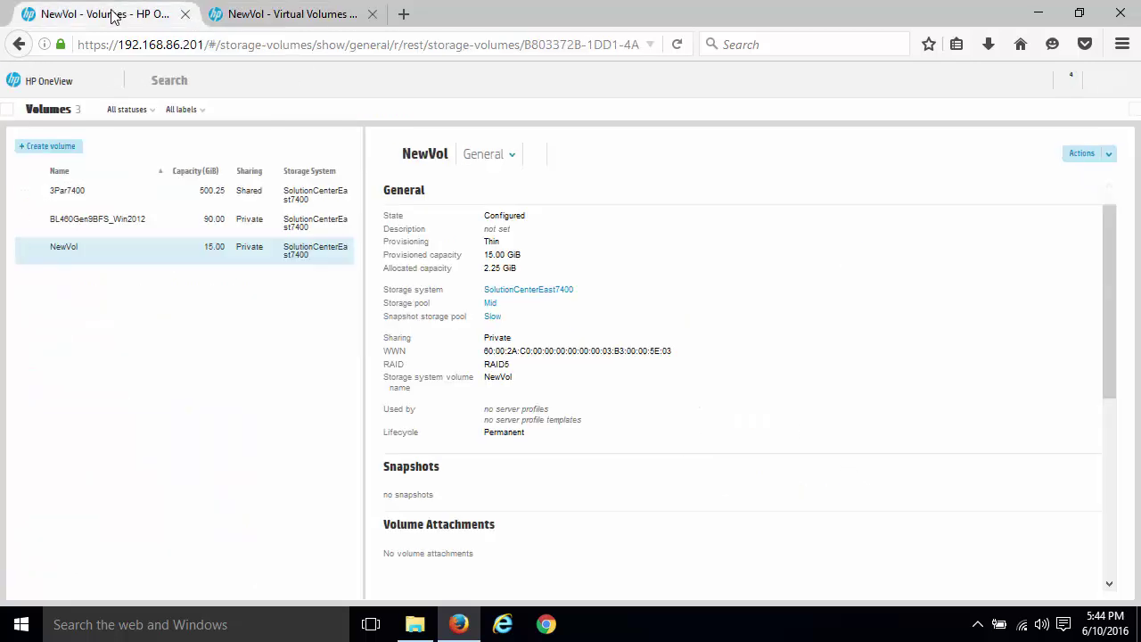
pyautogui.click(92, 80)
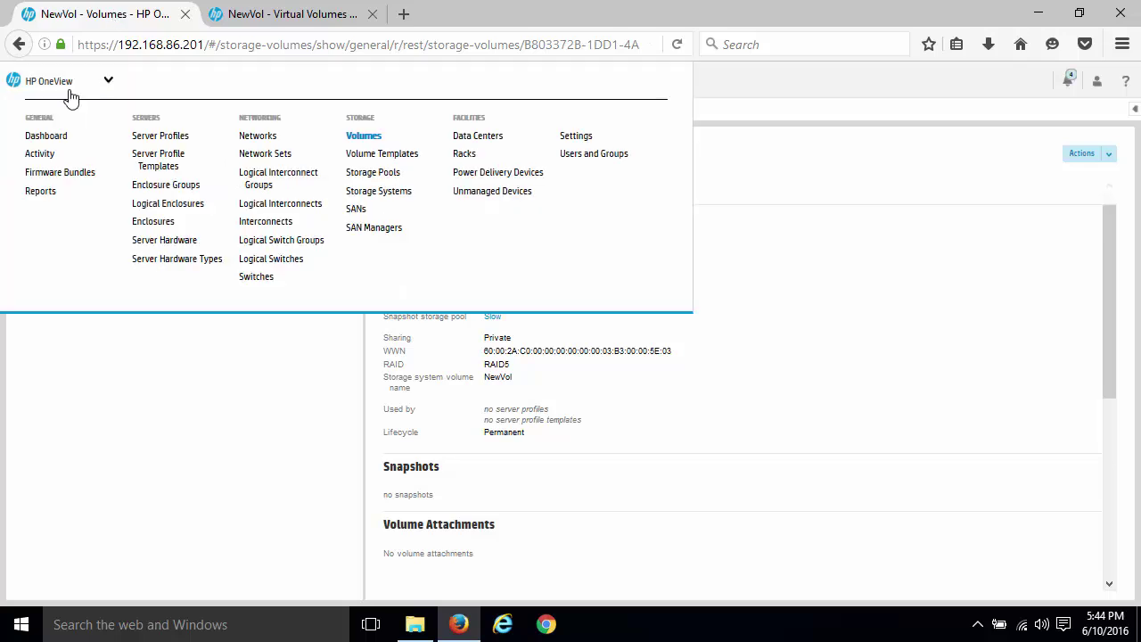
pyautogui.click(46, 136)
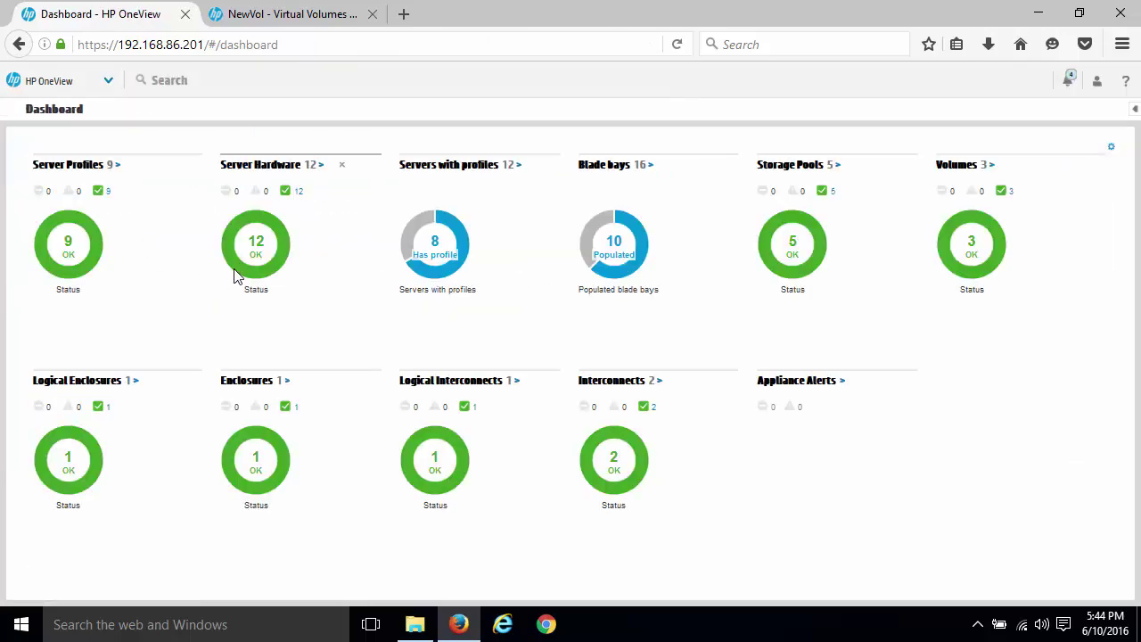
pyautogui.click(91, 168)
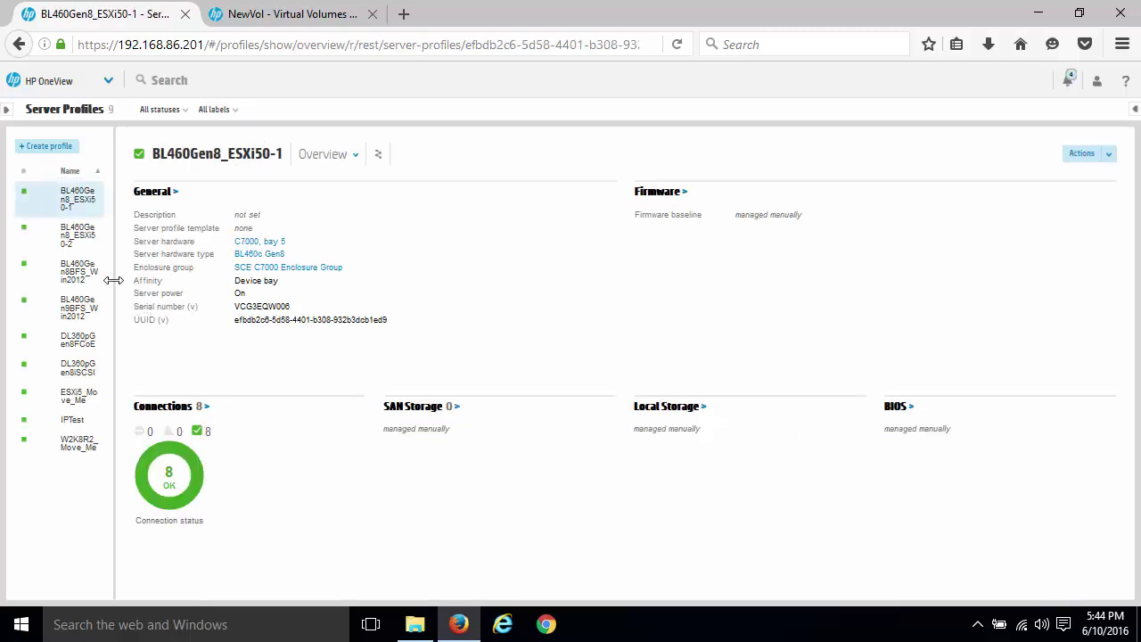
pyautogui.moveTo(113, 279); pyautogui.dragTo(255, 287)
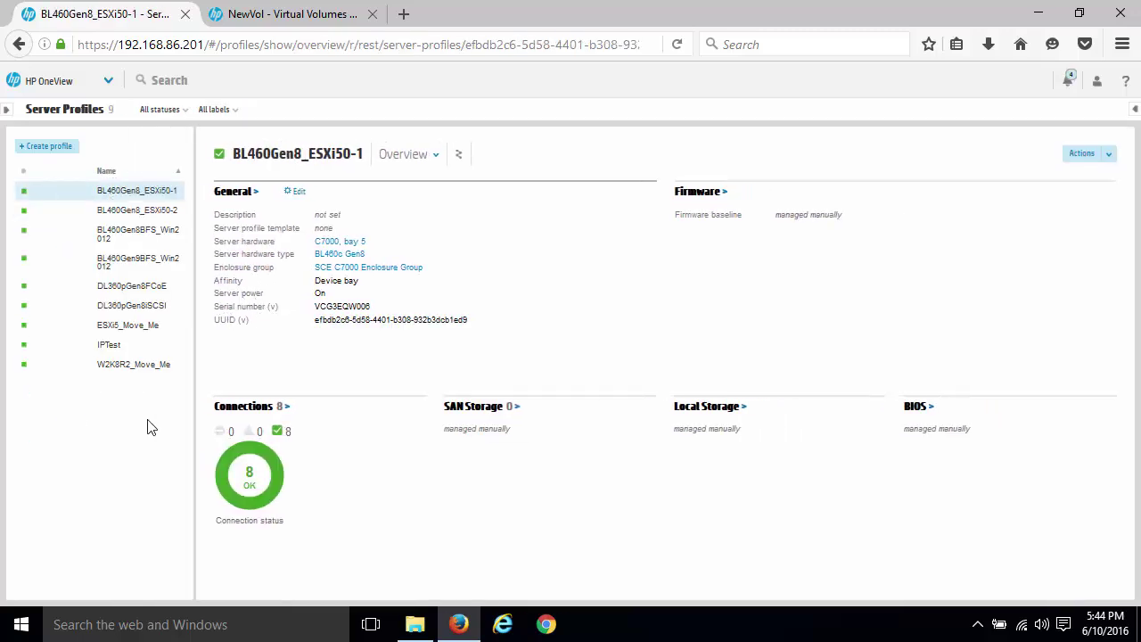
pyautogui.click(130, 264)
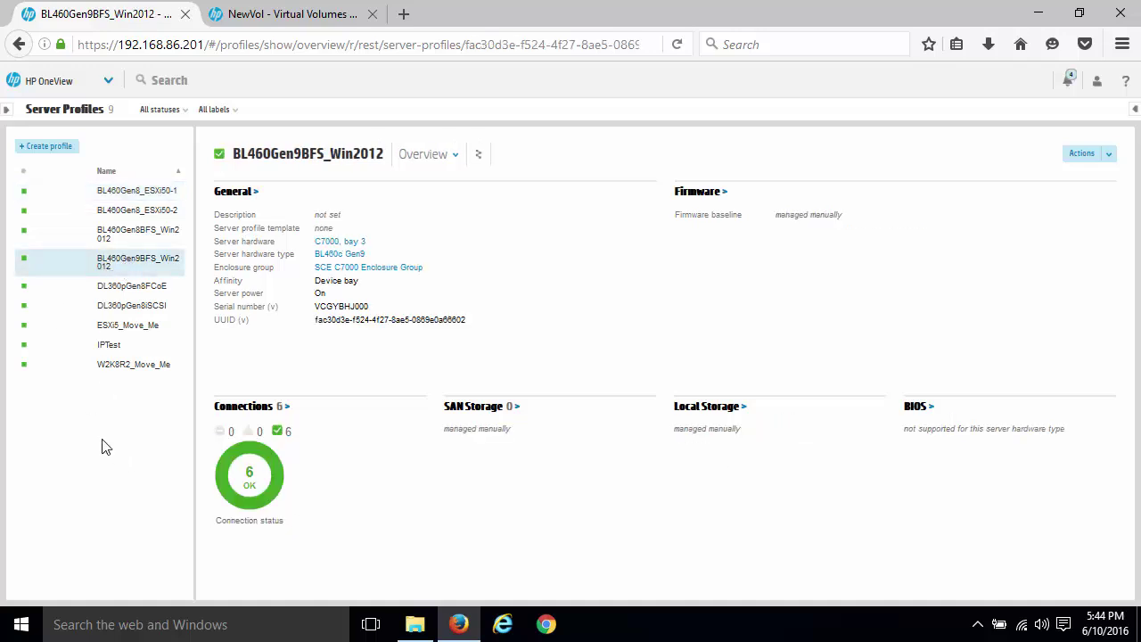
# Launch the remote console of the BL460Gen9BFS_Win2012 server and examine its drives in This PC and Disk Management
pyautogui.click(1110, 154)
pyautogui.click(1080, 234)
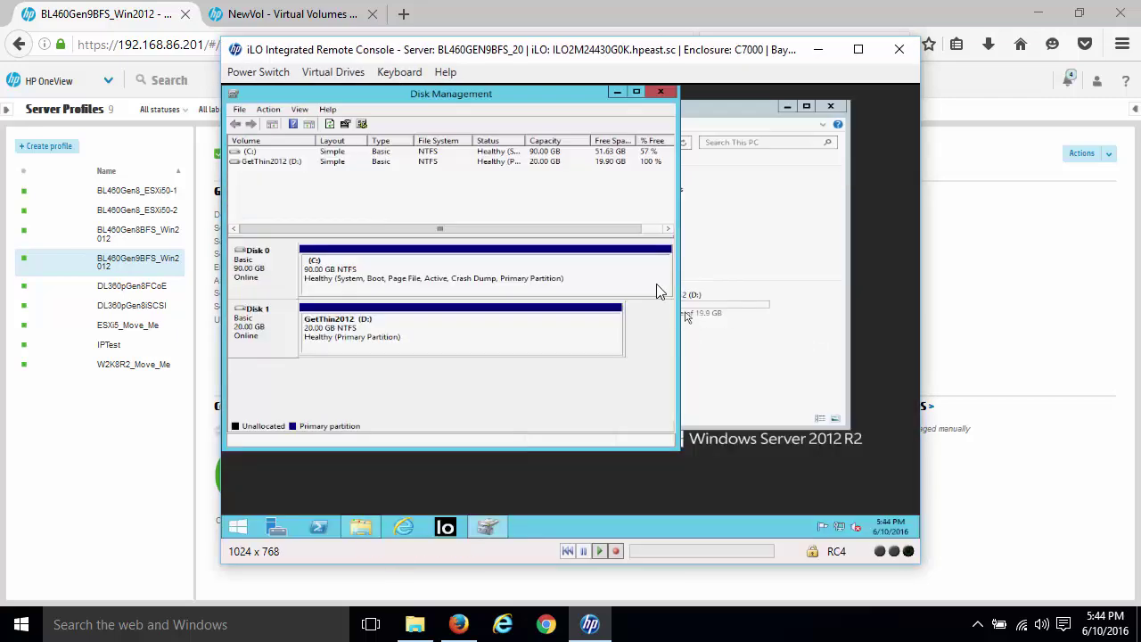
pyautogui.click(709, 104)
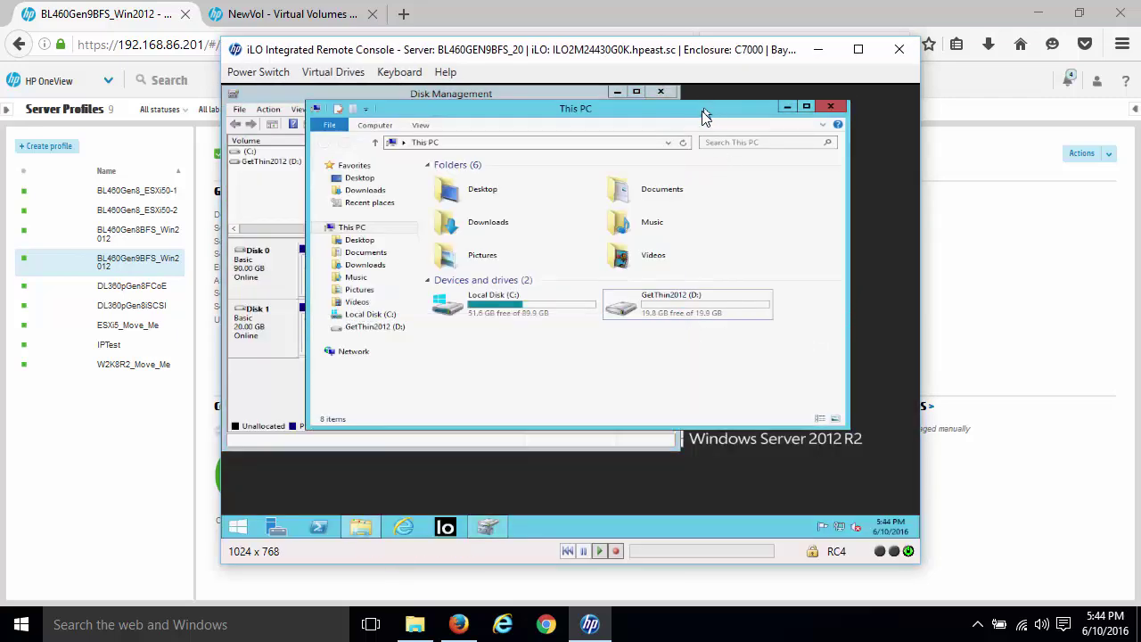
pyautogui.moveTo(702, 118); pyautogui.dragTo(718, 175)
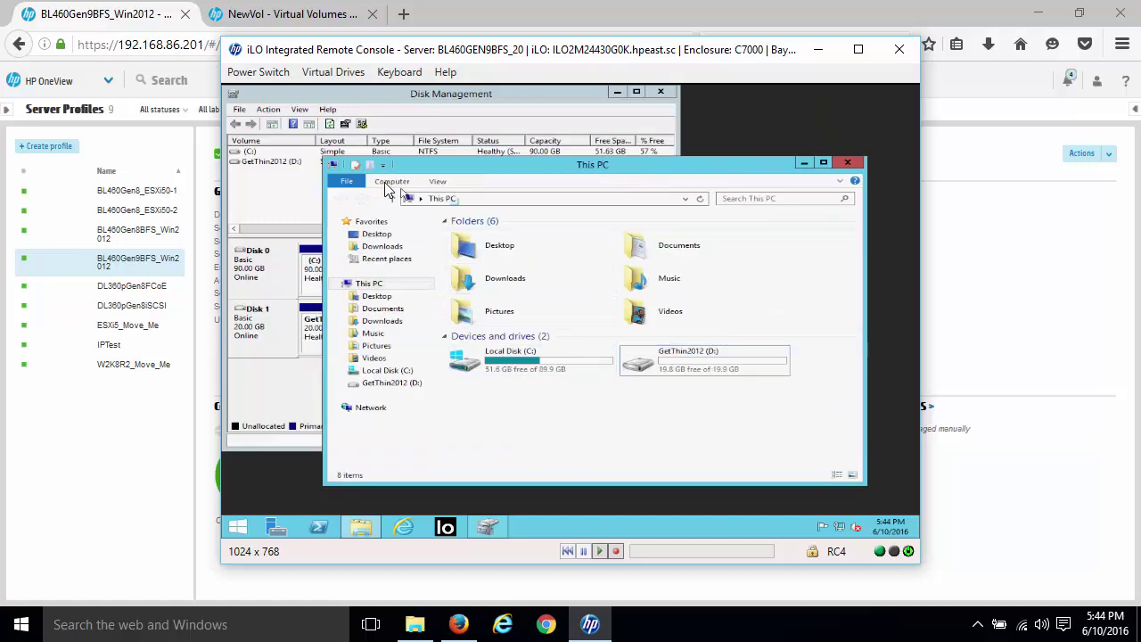
pyautogui.click(370, 97)
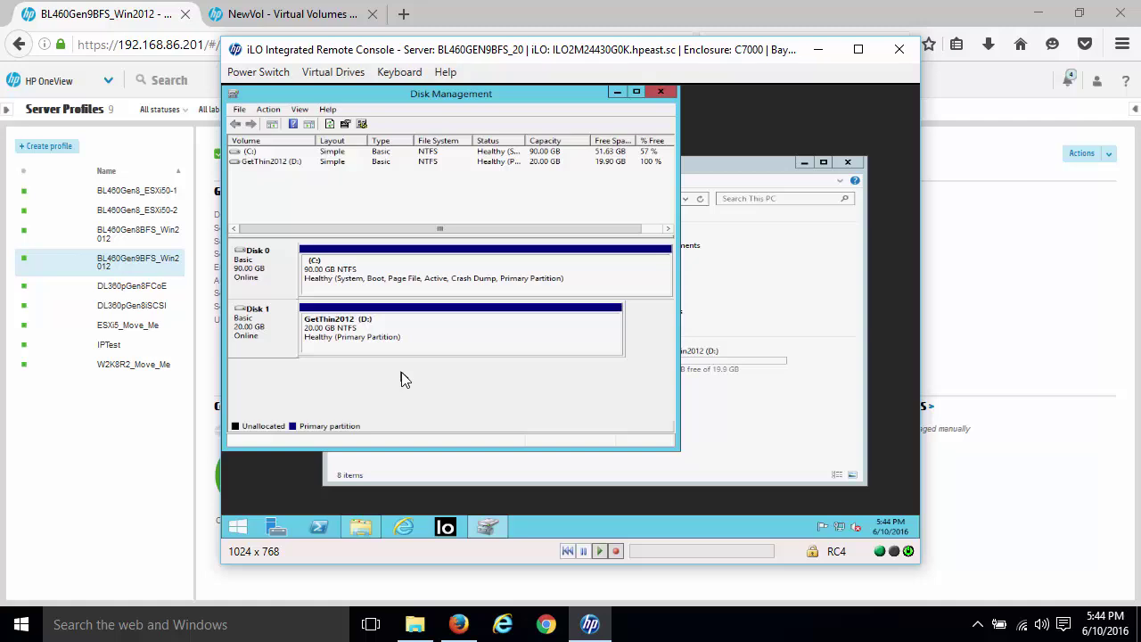
# Return to OneView, edit the BL460Gen9BFS_Win2012 server profile and enable Manage SAN Storage, leaving local storage unmanaged
pyautogui.click(120, 453)
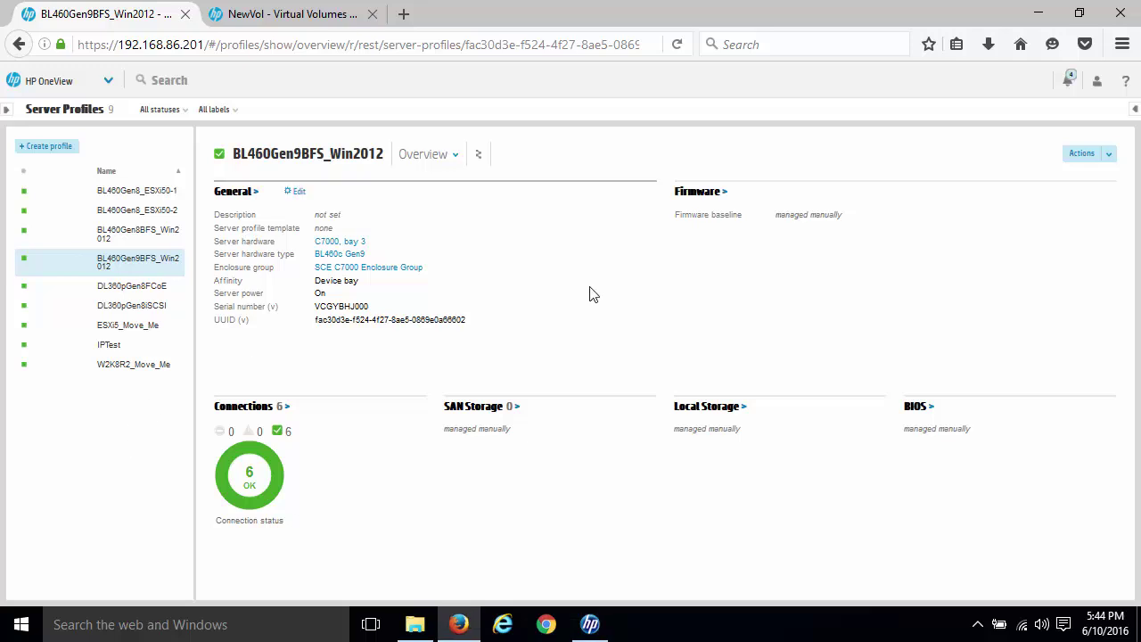
pyautogui.click(1109, 157)
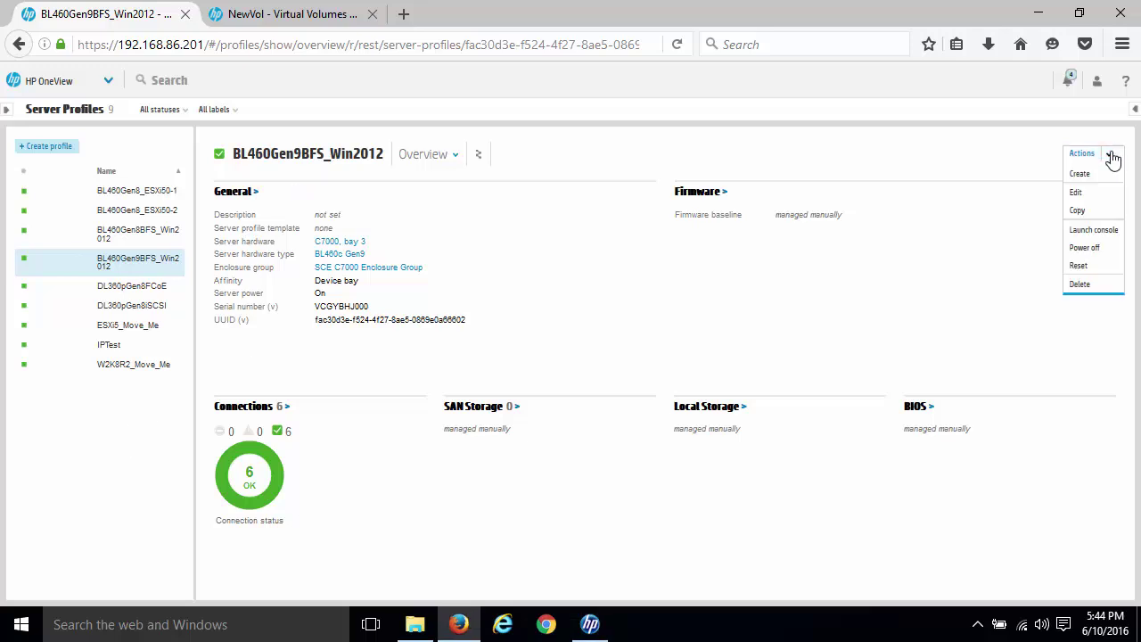
pyautogui.click(1077, 193)
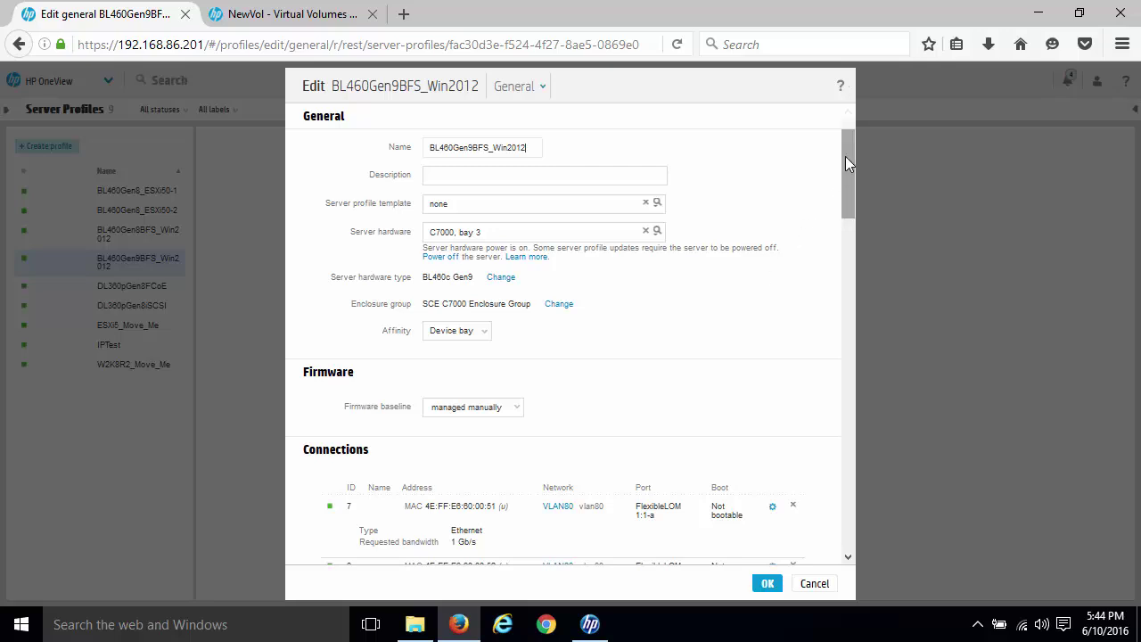
pyautogui.moveTo(844, 157); pyautogui.dragTo(857, 189)
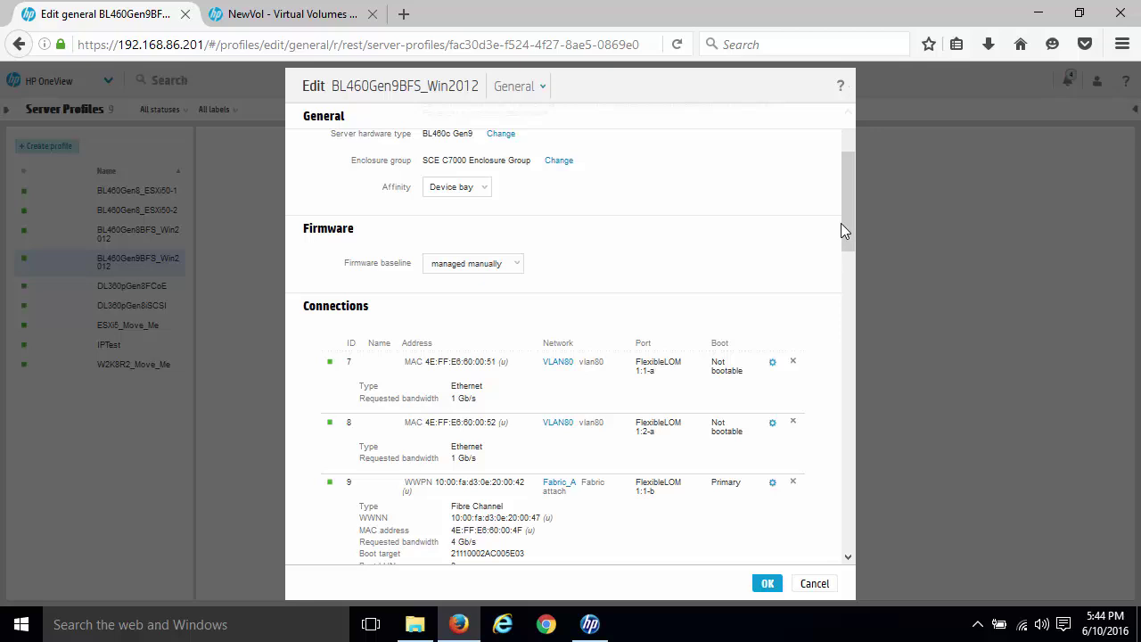
pyautogui.moveTo(845, 231); pyautogui.dragTo(849, 270)
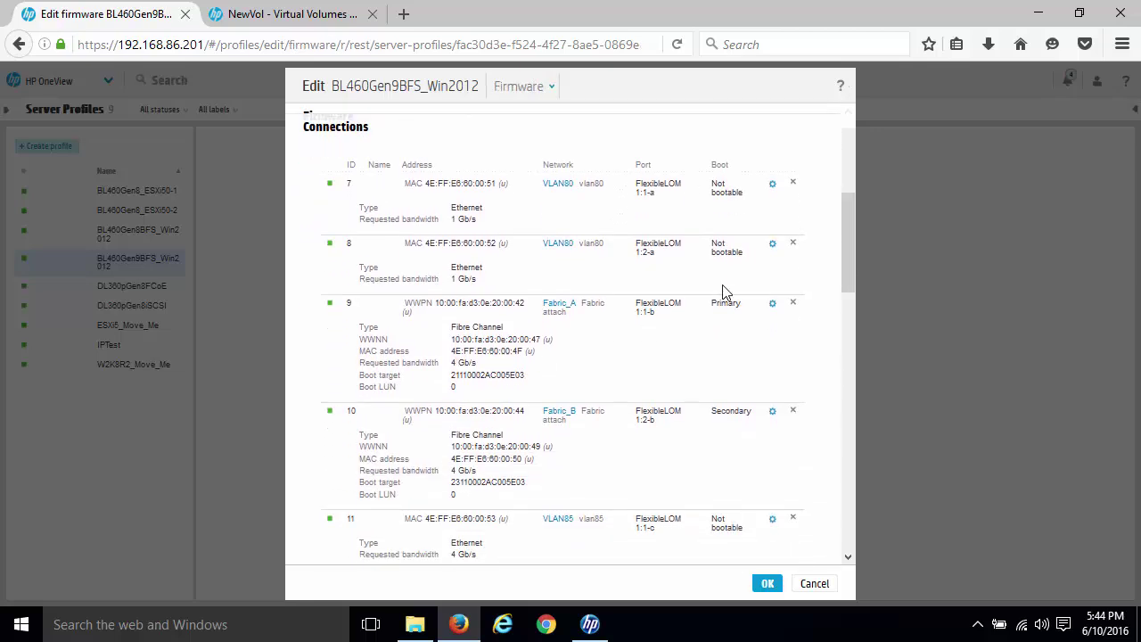
pyautogui.moveTo(850, 229); pyautogui.dragTo(855, 321)
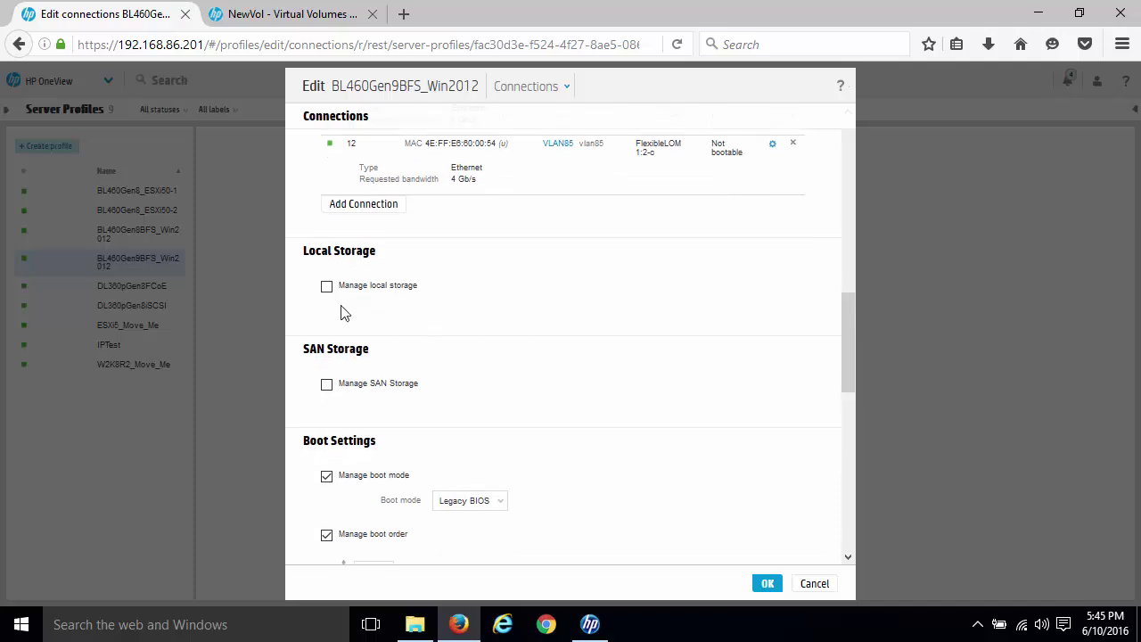
pyautogui.click(327, 286)
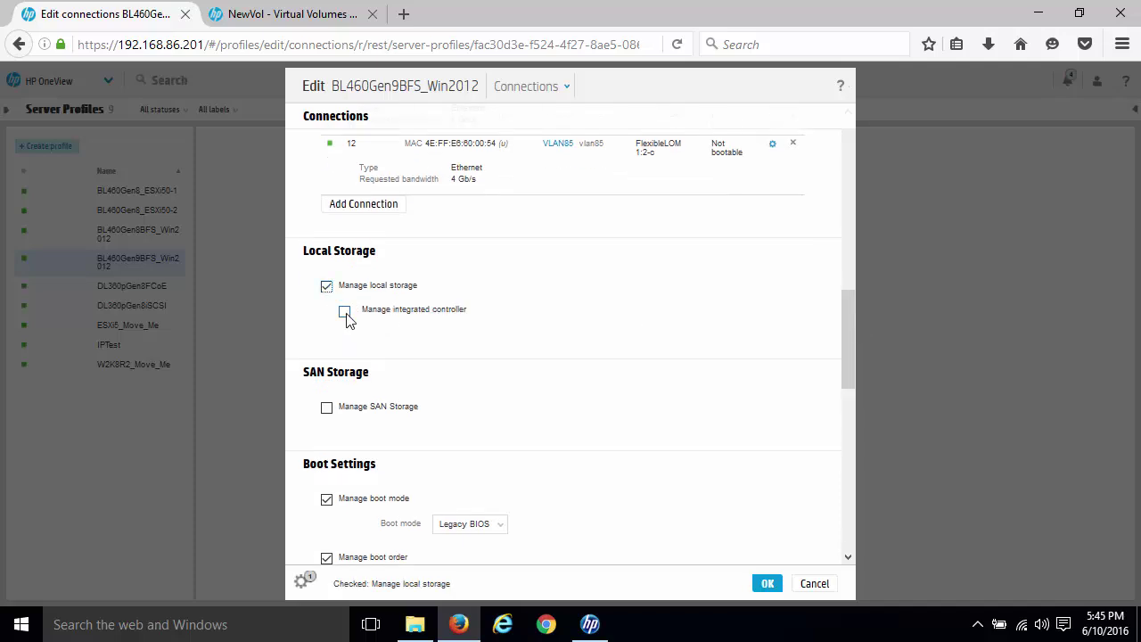
pyautogui.click(326, 287)
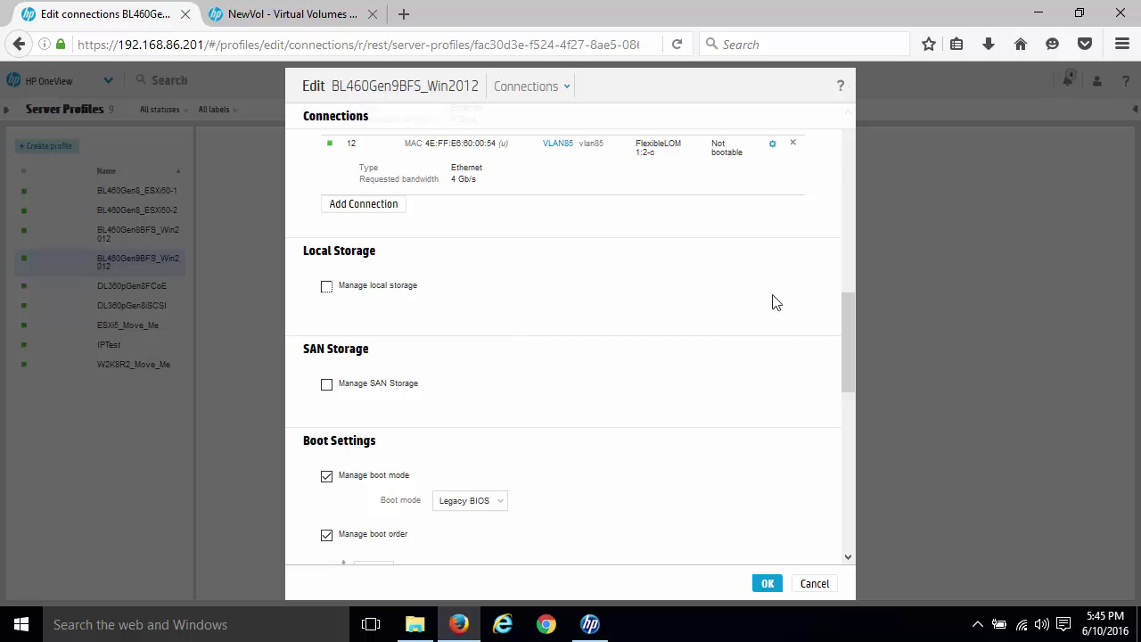
pyautogui.moveTo(845, 324); pyautogui.dragTo(848, 343)
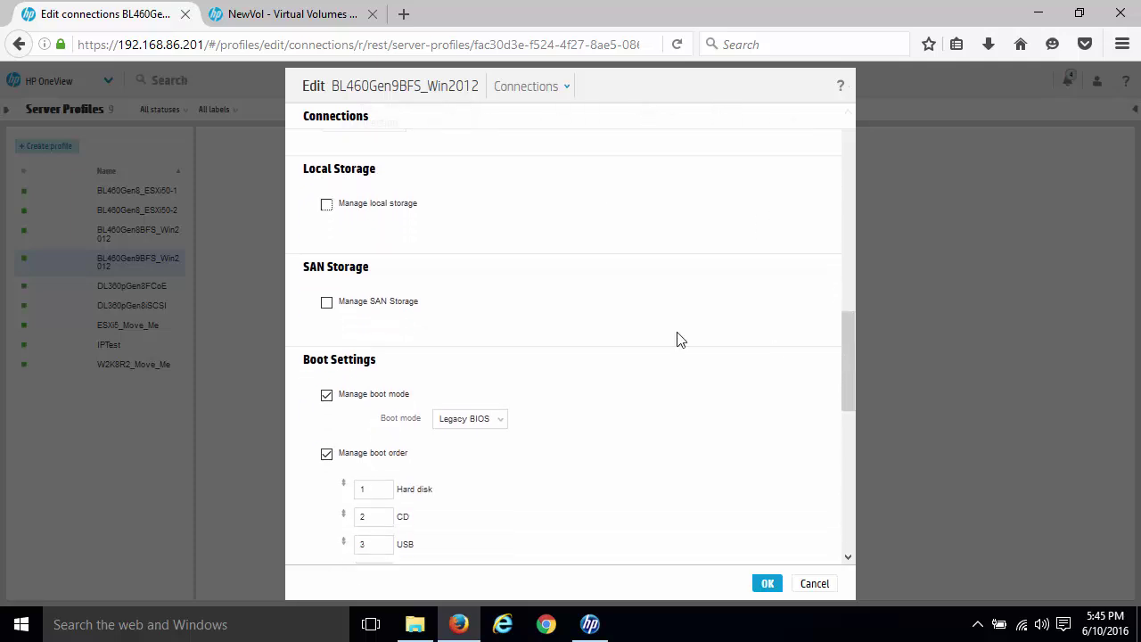
pyautogui.click(326, 303)
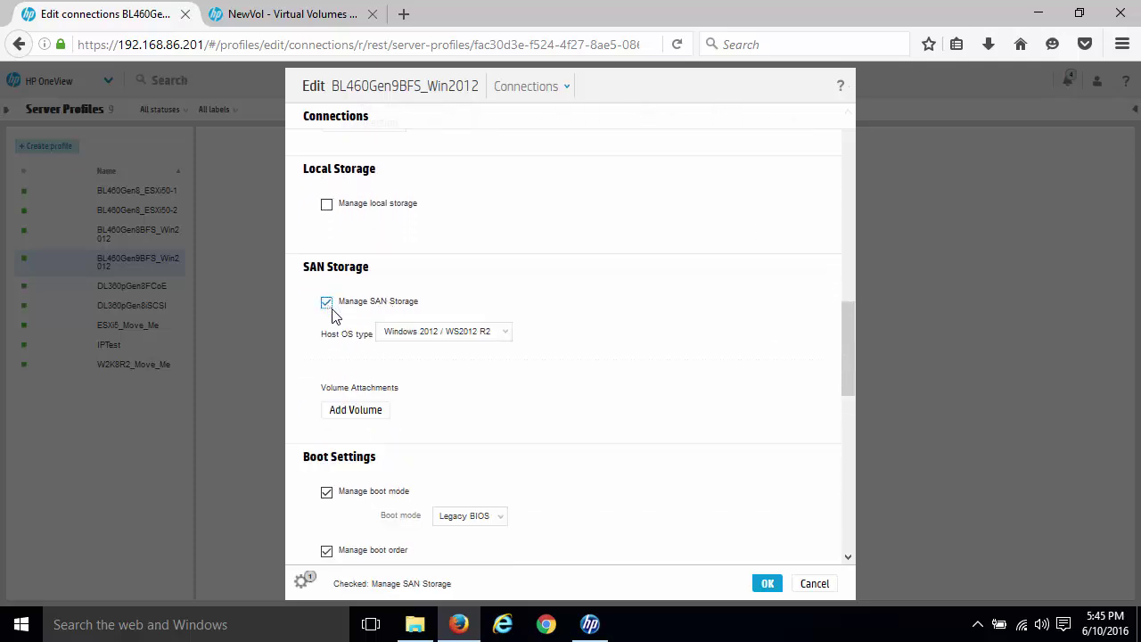
# Attach the existing volume NewVol to the server profile
pyautogui.click(374, 412)
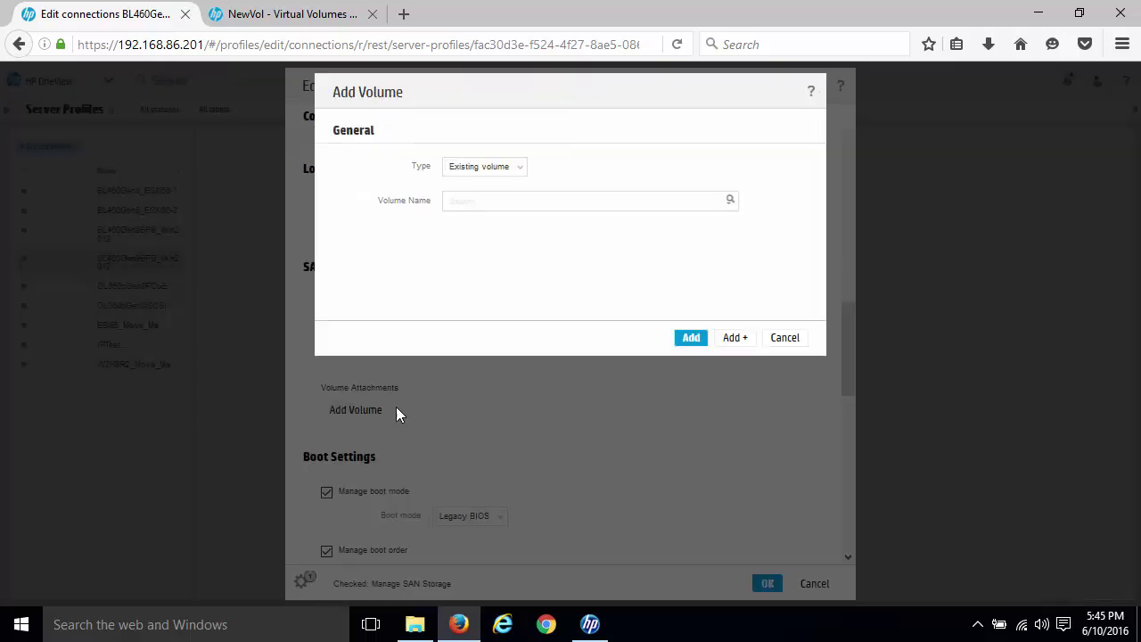
pyautogui.click(728, 202)
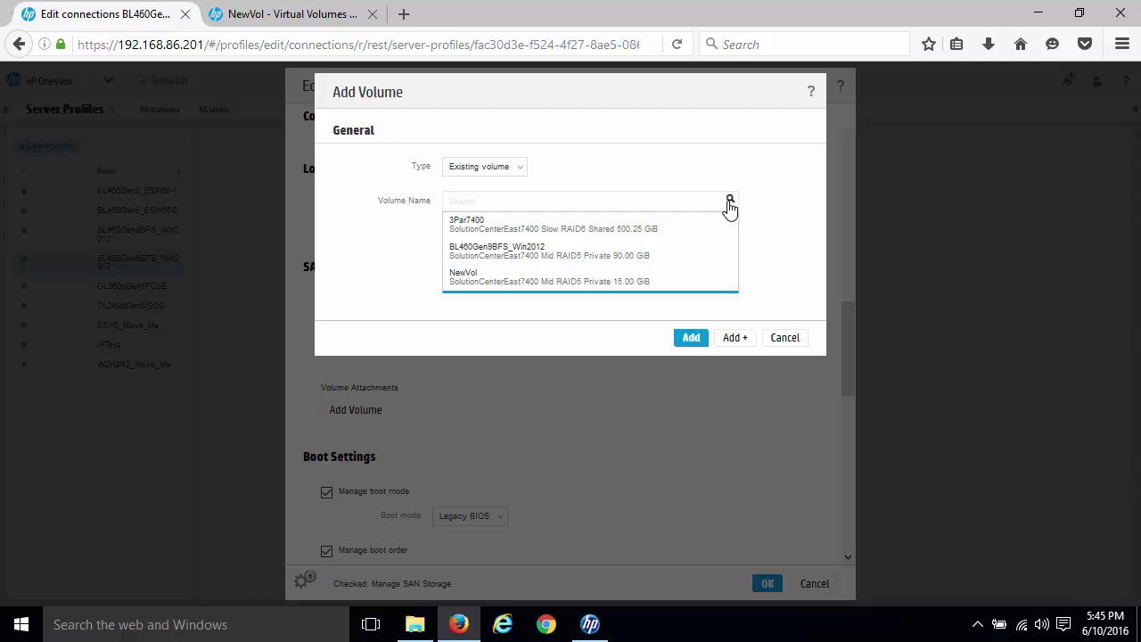
pyautogui.click(492, 280)
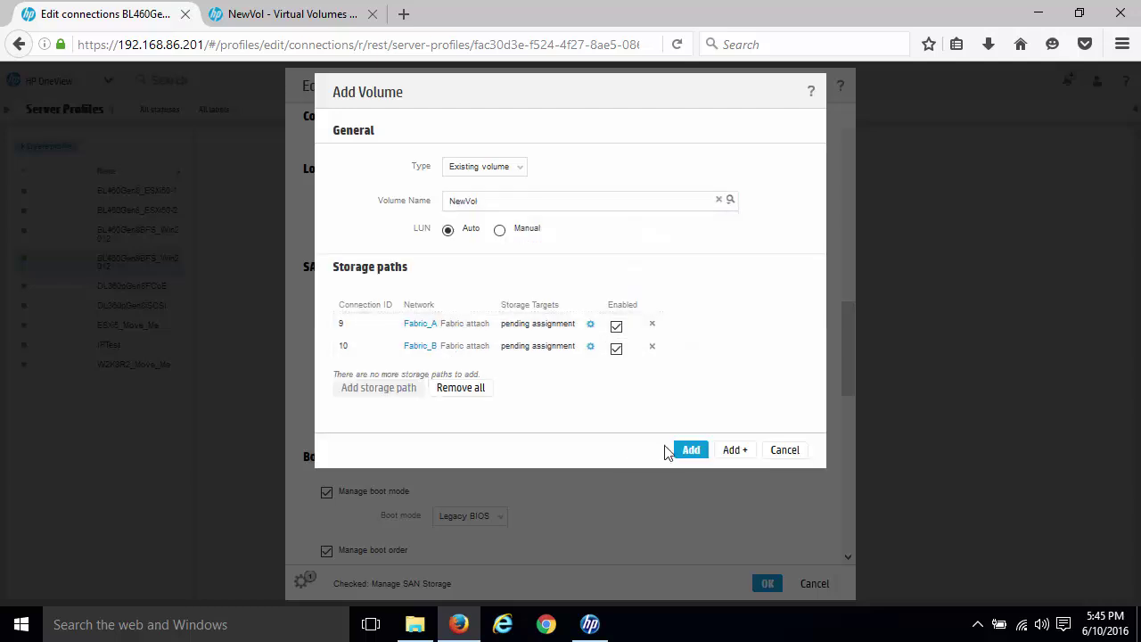
pyautogui.click(690, 450)
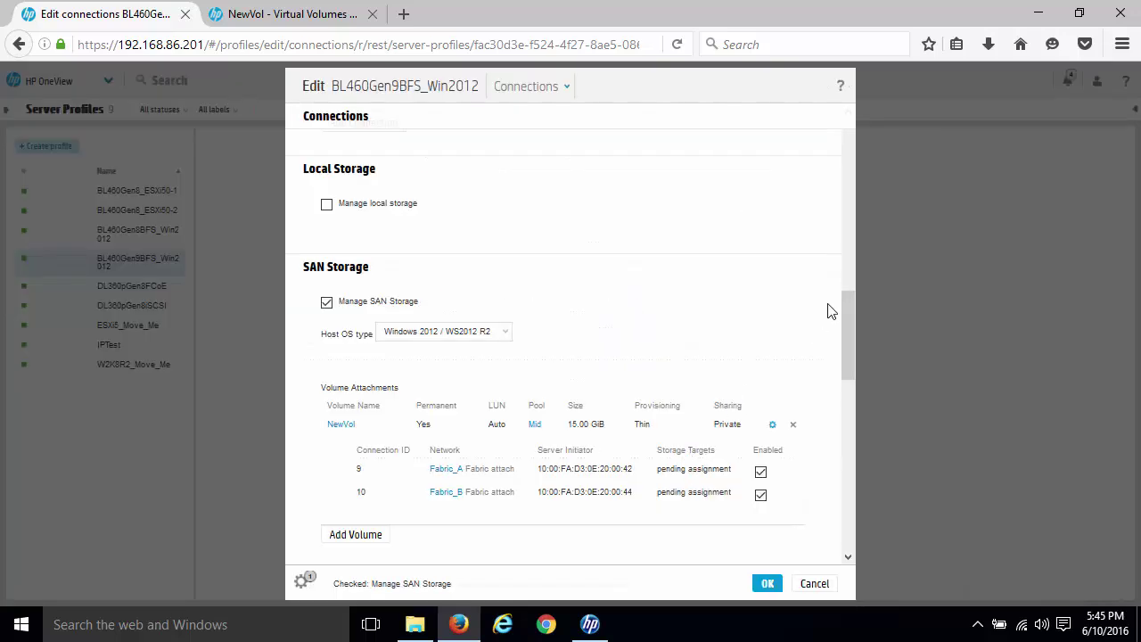
# Start adding a new volume named NewVol2 to the server profile's SAN storage attachments
pyautogui.moveTo(846, 303); pyautogui.dragTo(852, 342)
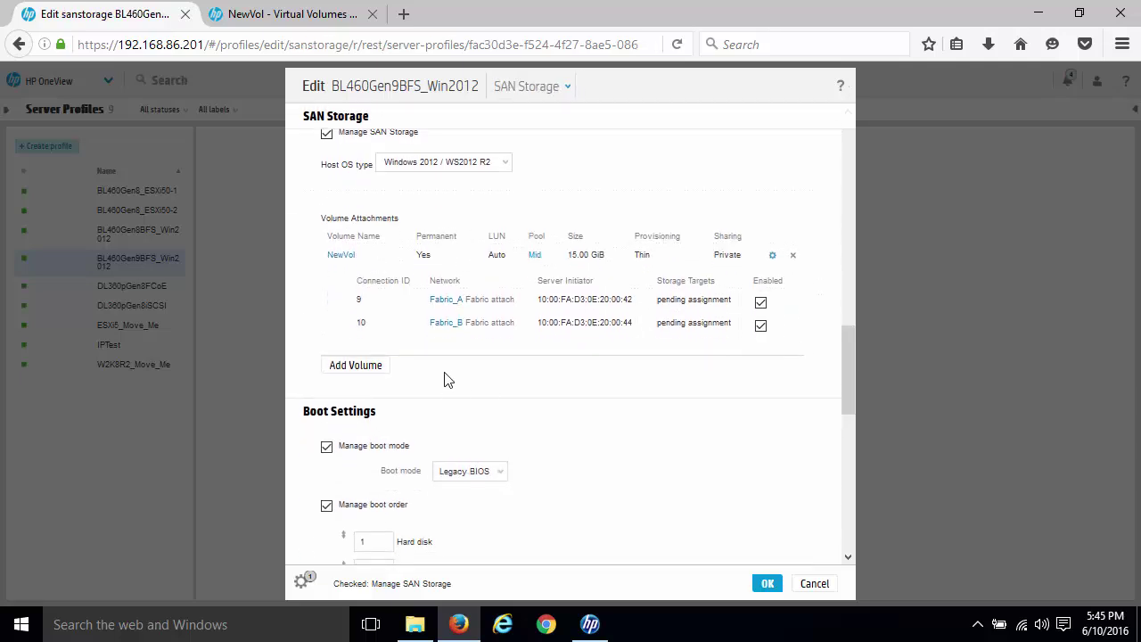
pyautogui.click(374, 372)
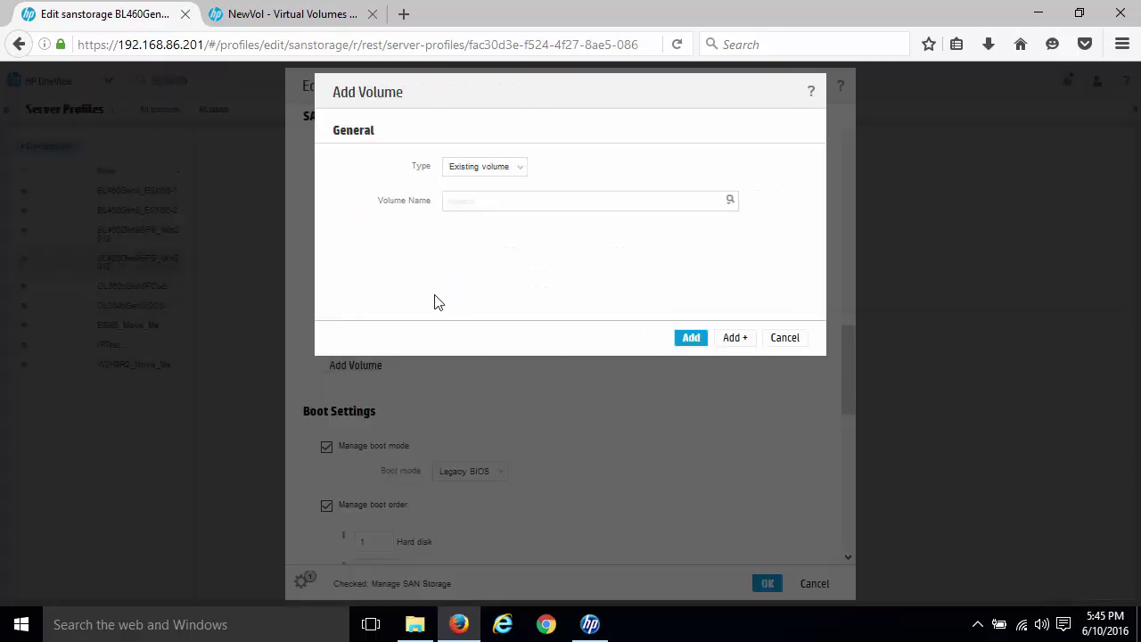
pyautogui.click(517, 172)
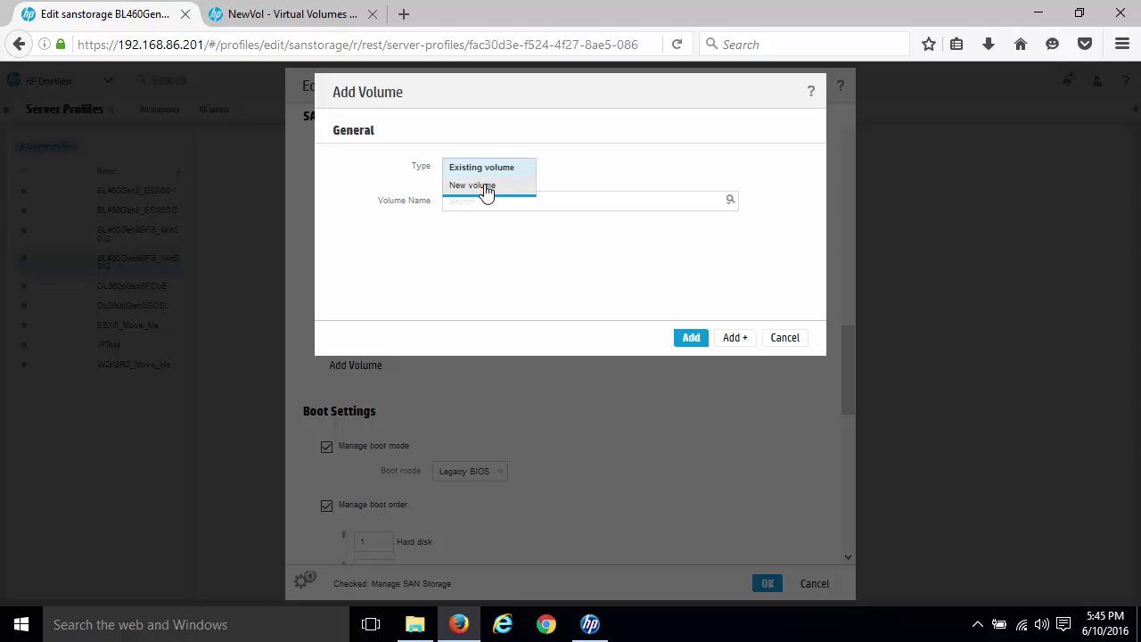
pyautogui.click(484, 187)
pyautogui.click(464, 203)
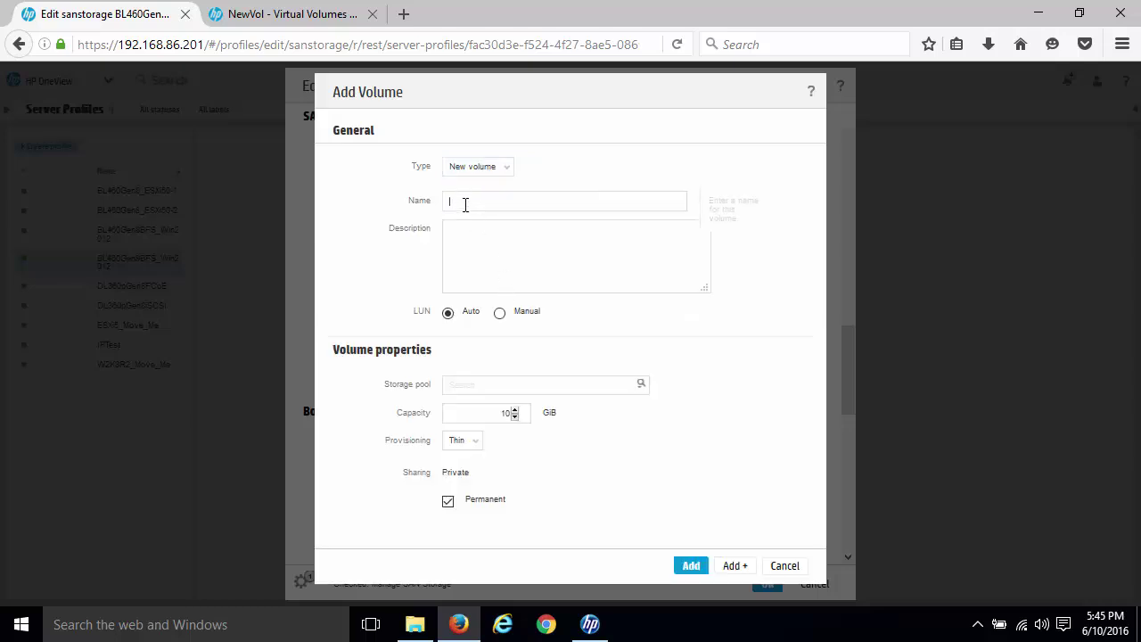
pyautogui.write('N')
pyautogui.click(468, 222)
# Give NewVol2 the storage pool Mid and a capacity of 20 GiB, add it and apply the server profile changes
pyautogui.click(638, 384)
pyautogui.click(504, 418)
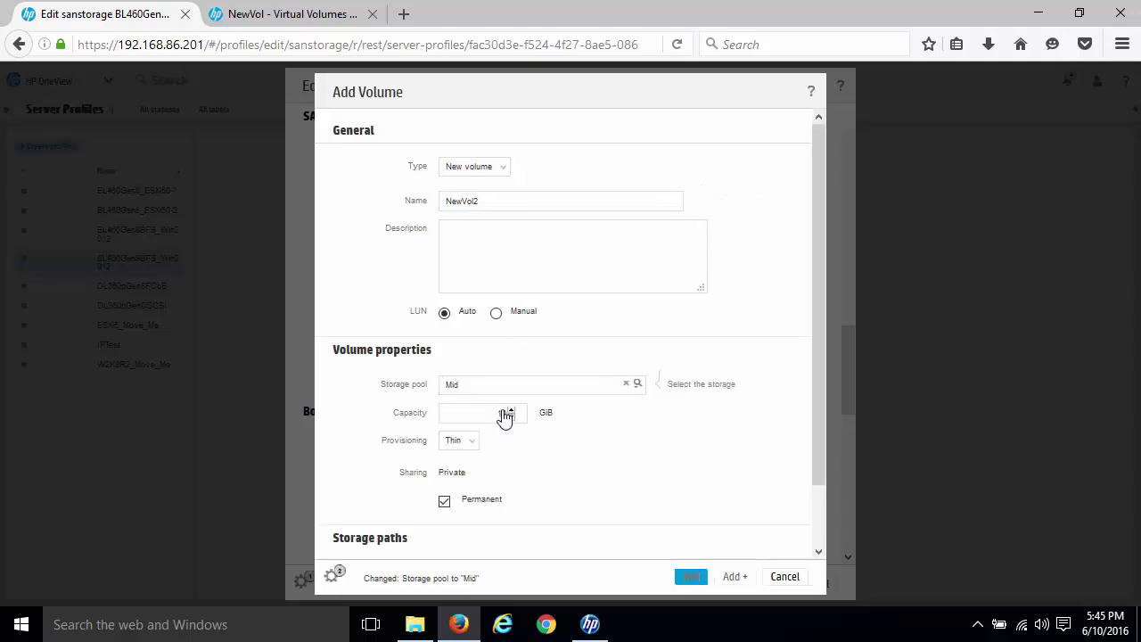
pyautogui.click(511, 410)
pyautogui.click(512, 409)
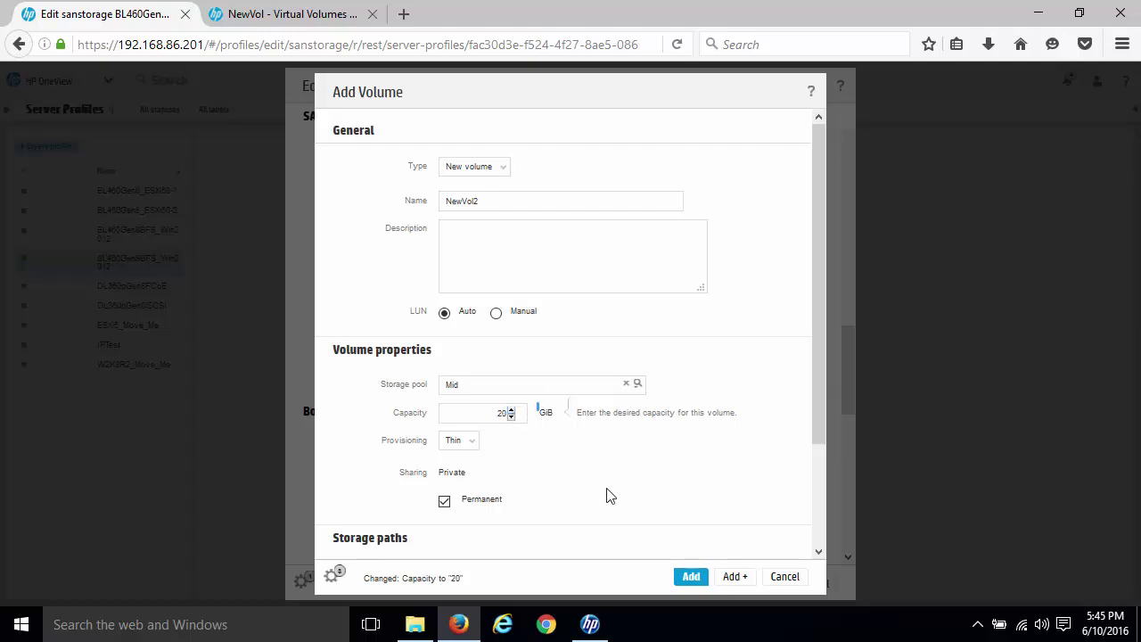
pyautogui.click(691, 578)
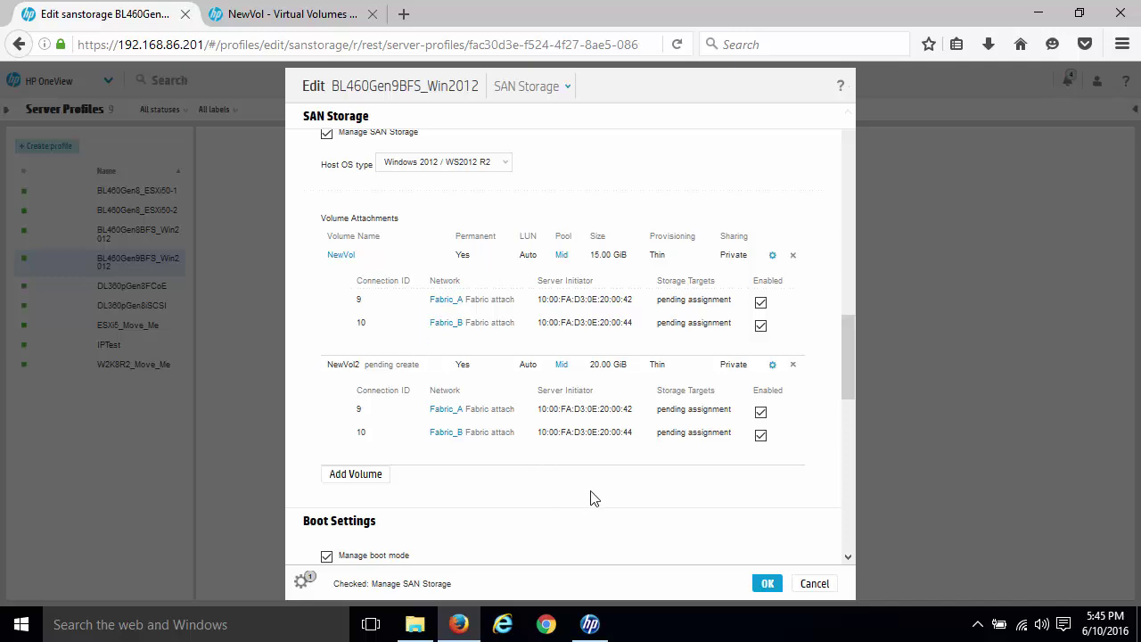
pyautogui.click(765, 583)
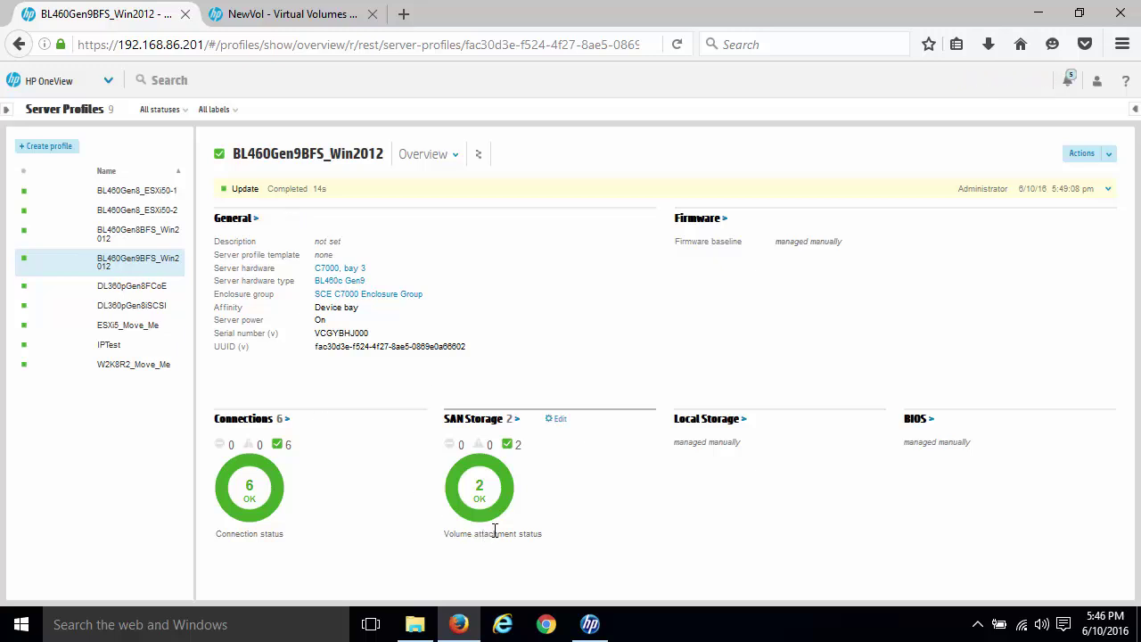
# Switch to 3PAR StoreServ, reload the virtual volumes by way of the dashboard, and examine the exports of NewVol and NewVol2
pyautogui.click(291, 16)
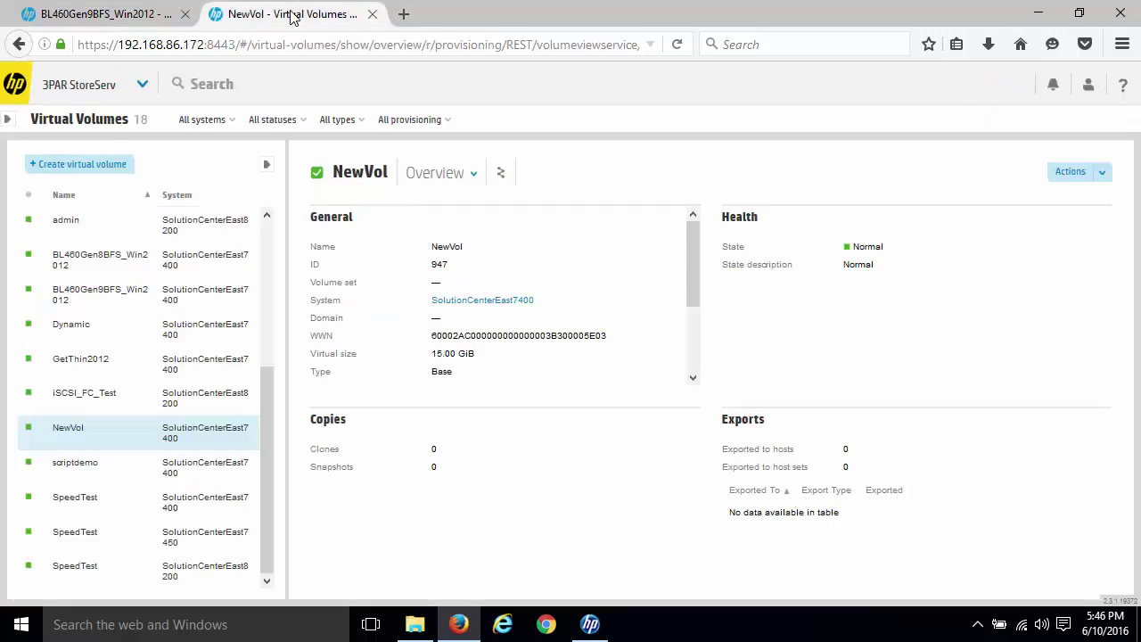
pyautogui.click(129, 84)
pyautogui.click(76, 150)
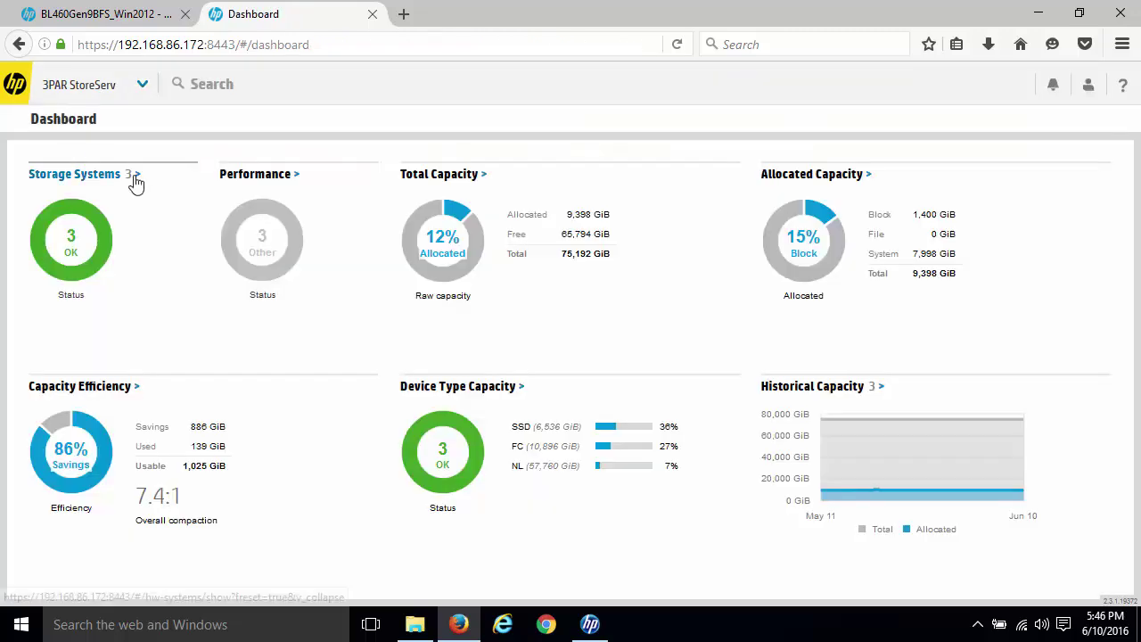
pyautogui.click(109, 89)
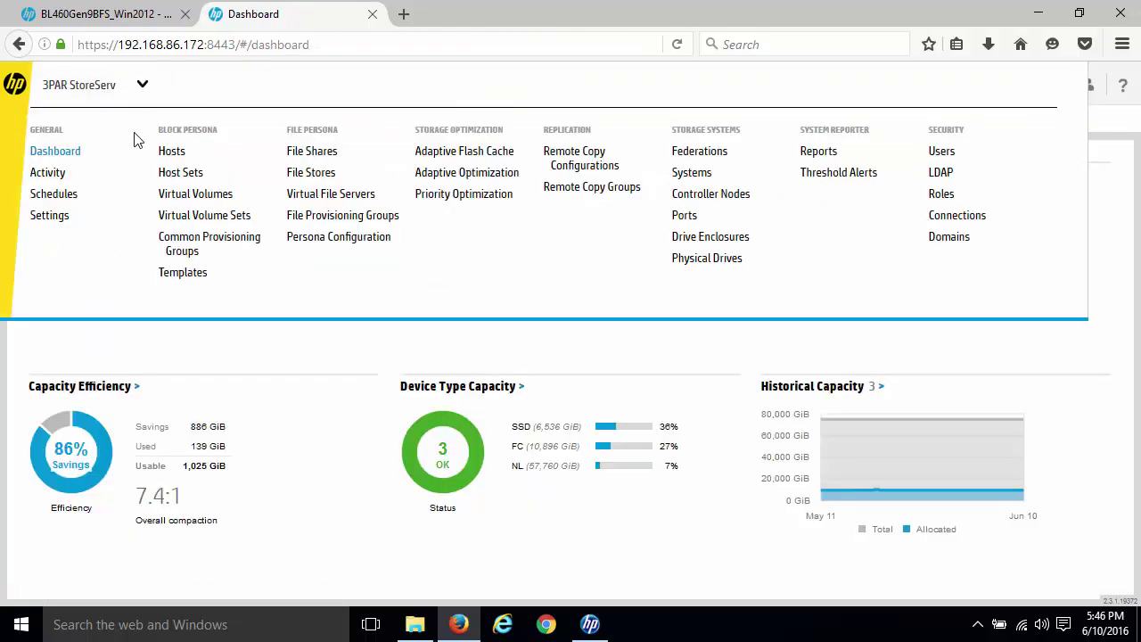
pyautogui.click(216, 194)
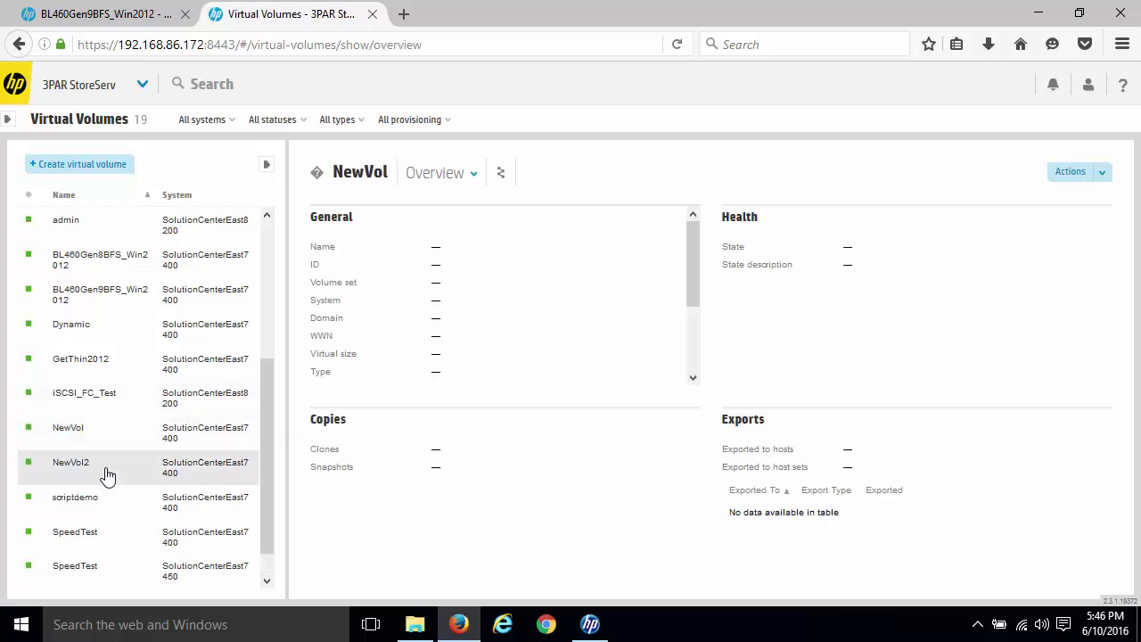
pyautogui.click(105, 437)
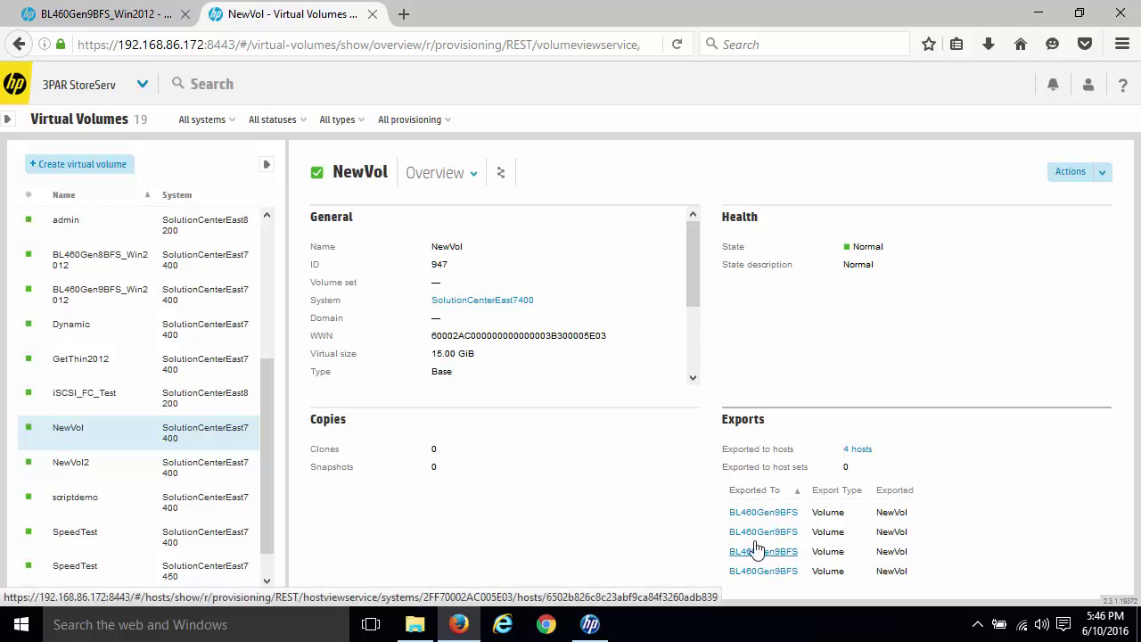
pyautogui.click(132, 466)
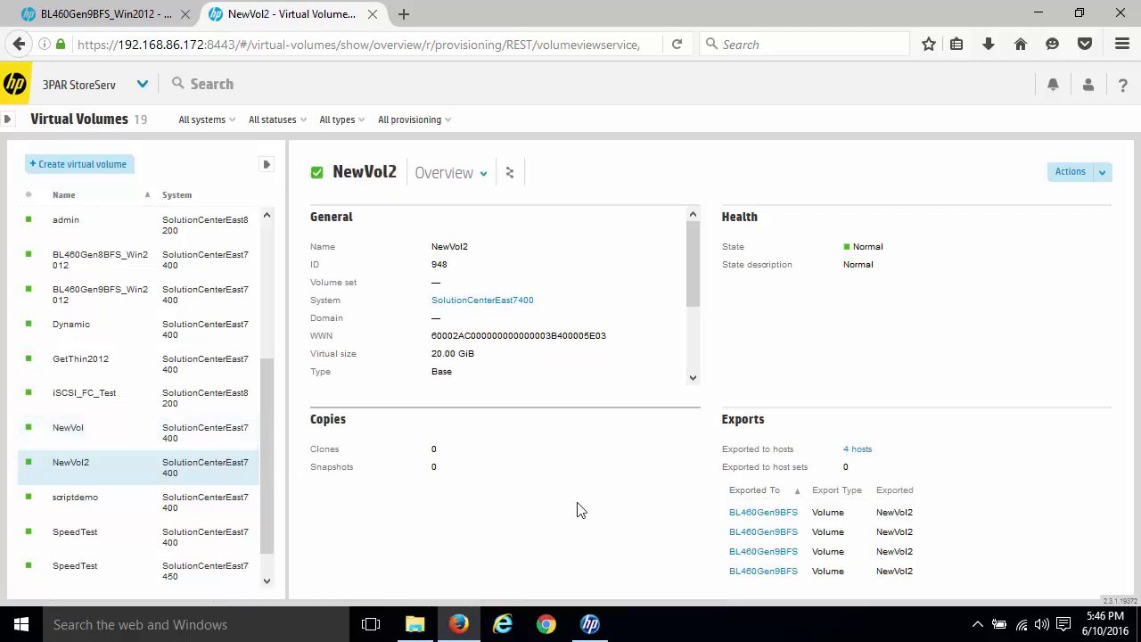
# Switch to the iLO remote console and, in Disk Management, bring Disk 2 online and initialize it with the MBR partition style
pyautogui.click(588, 625)
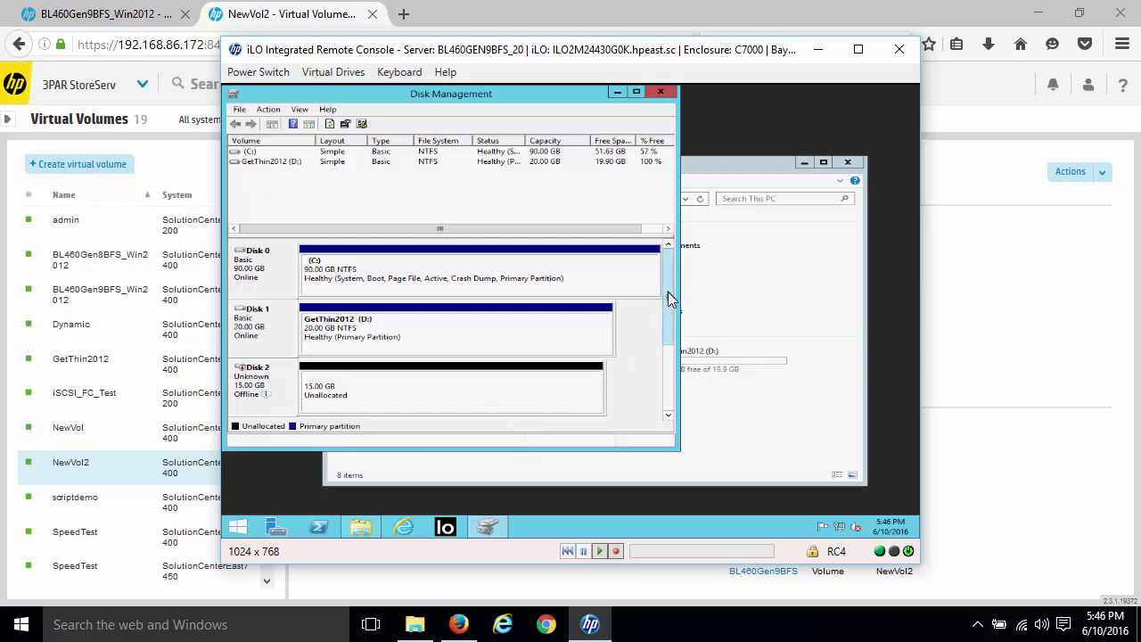
pyautogui.moveTo(667, 292); pyautogui.dragTo(673, 343)
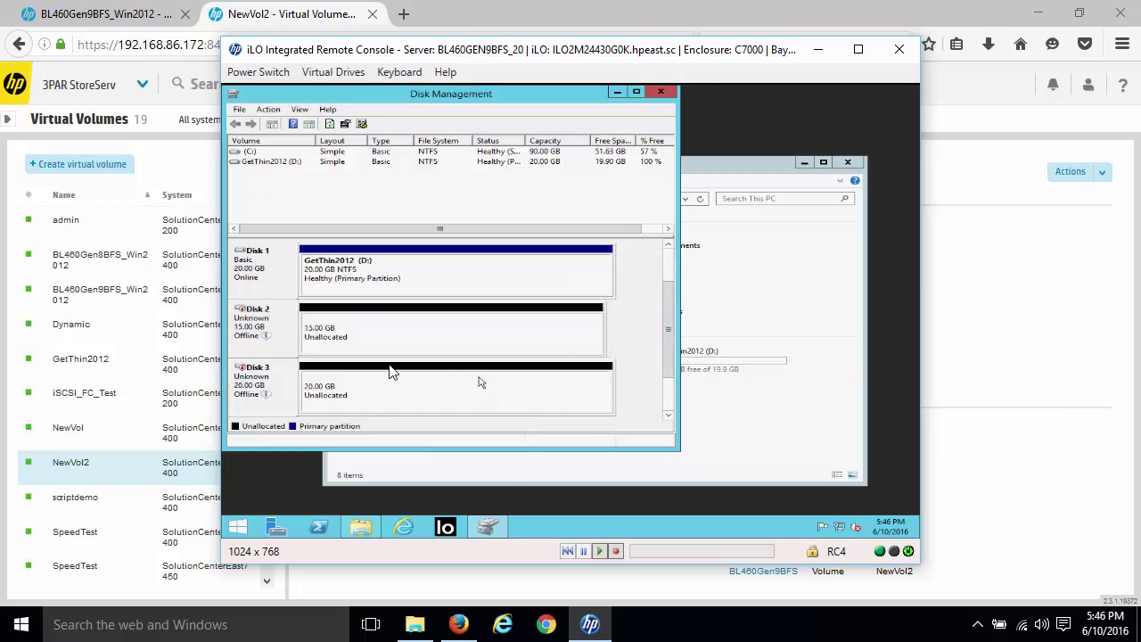
pyautogui.rightClick(284, 325)
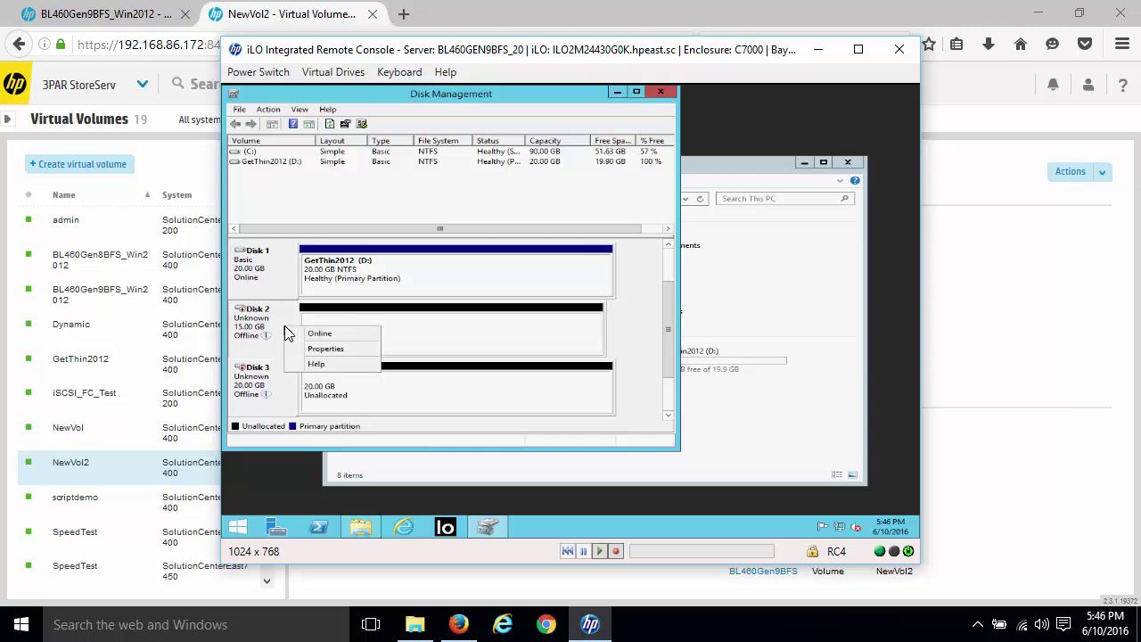
pyautogui.click(307, 333)
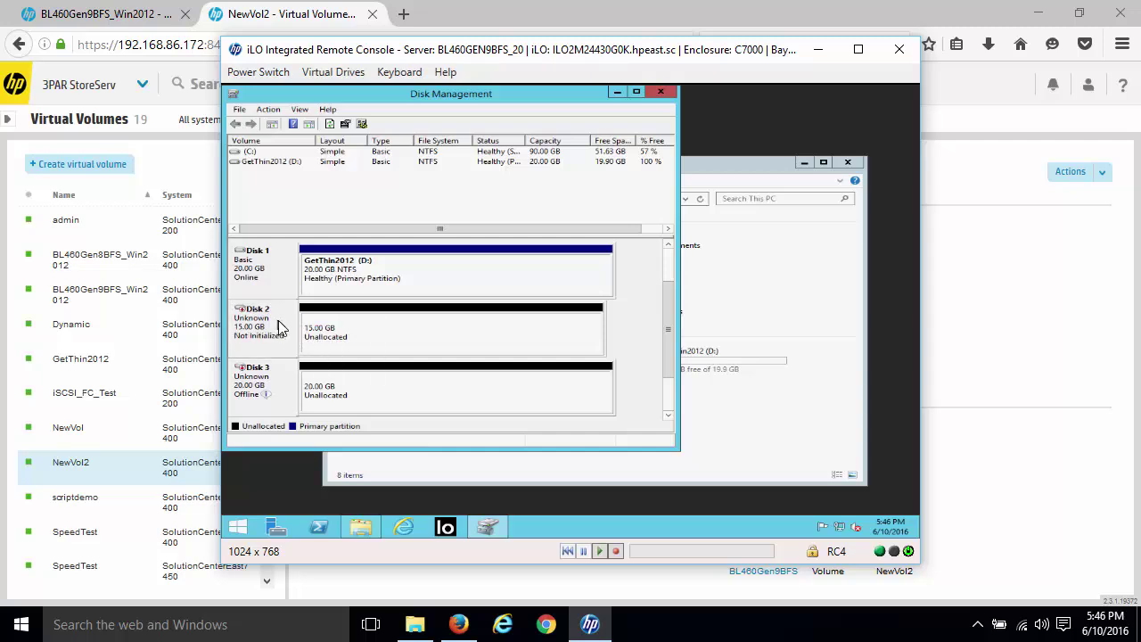
pyautogui.rightClick(278, 323)
pyautogui.click(316, 326)
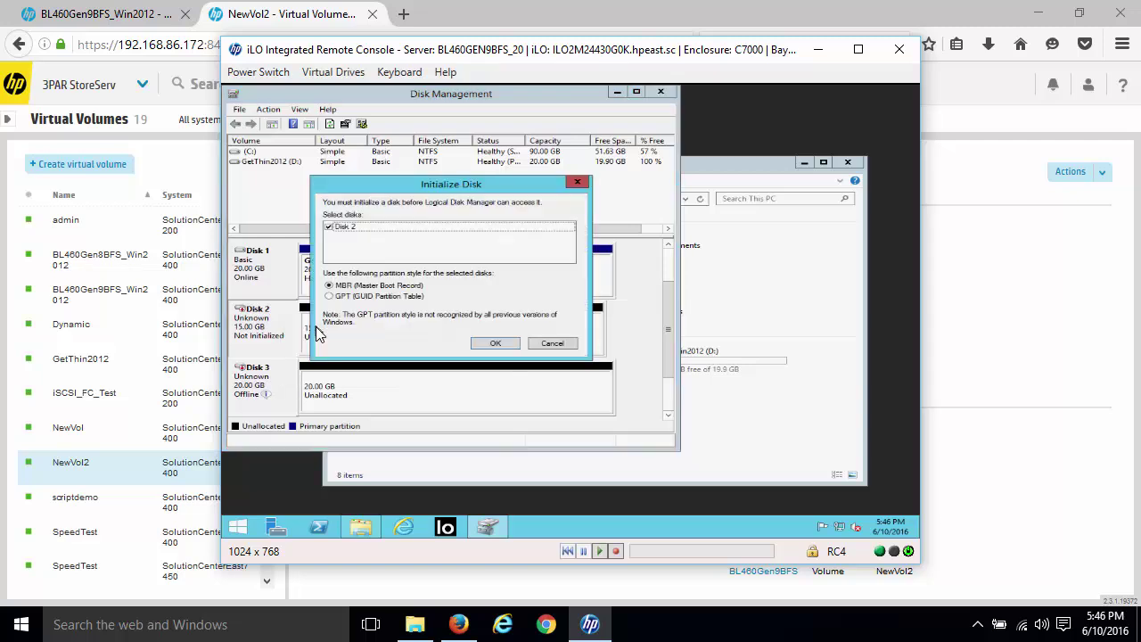
pyautogui.click(495, 343)
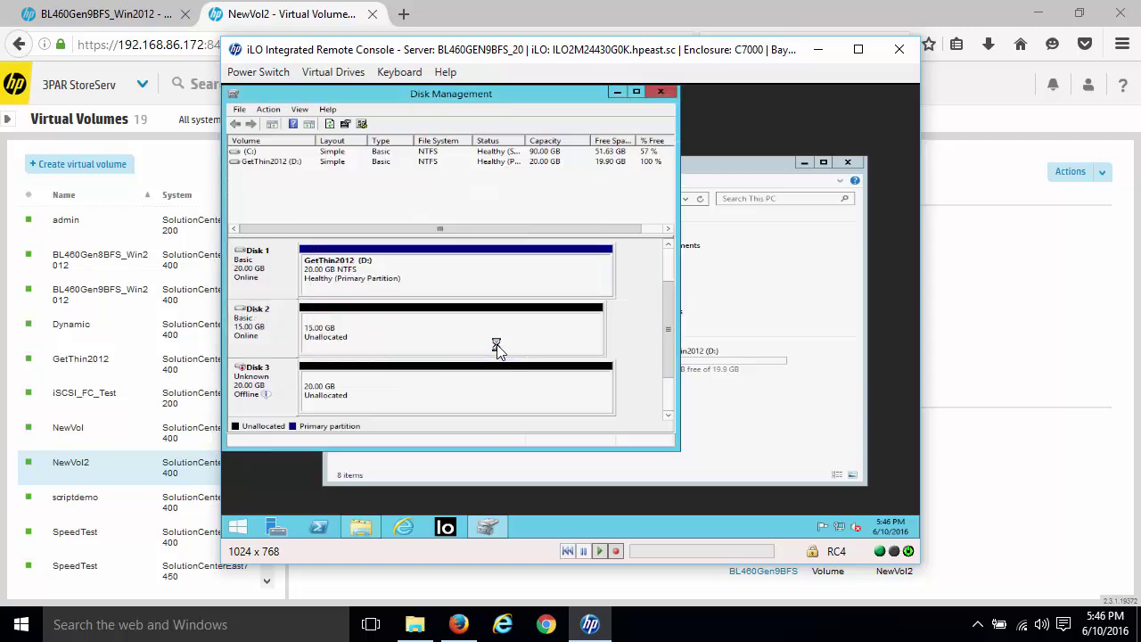
# Create a simple NTFS volume across Disk 2 with drive letter E, the label New Volume and quick format
pyautogui.rightClick(412, 337)
pyautogui.click(420, 335)
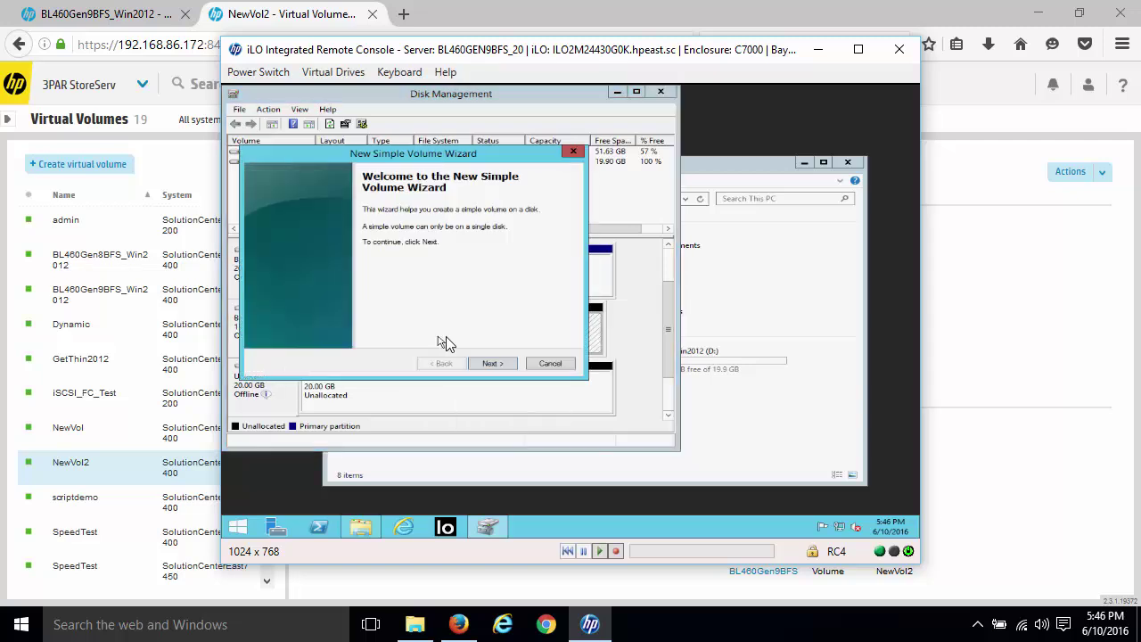
pyautogui.click(483, 364)
pyautogui.click(483, 364)
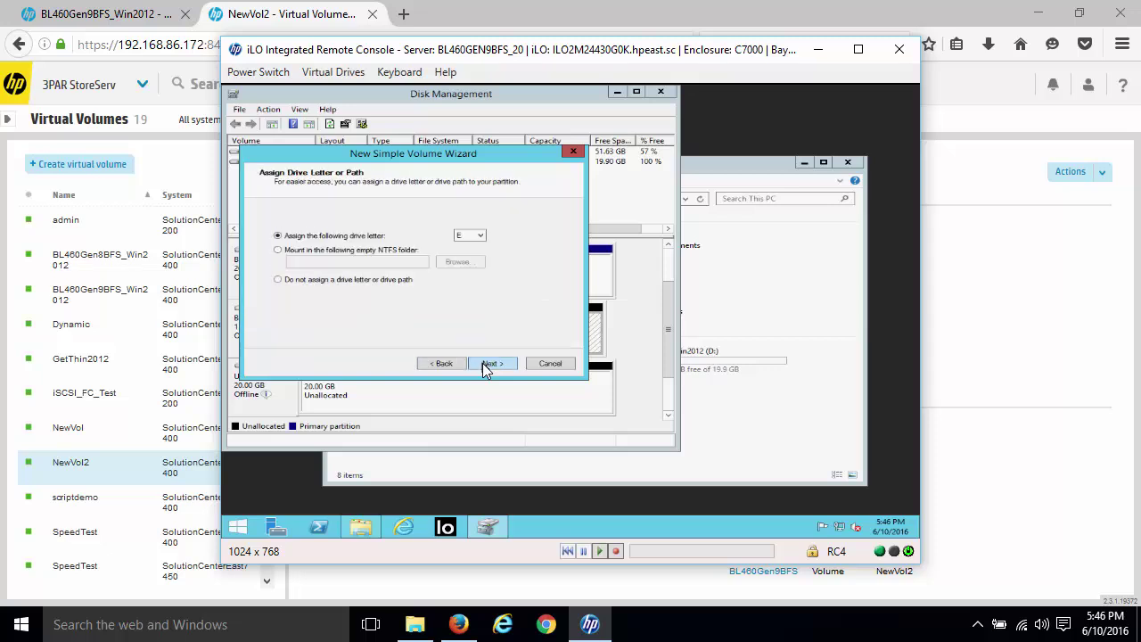
pyautogui.click(482, 363)
pyautogui.click(482, 362)
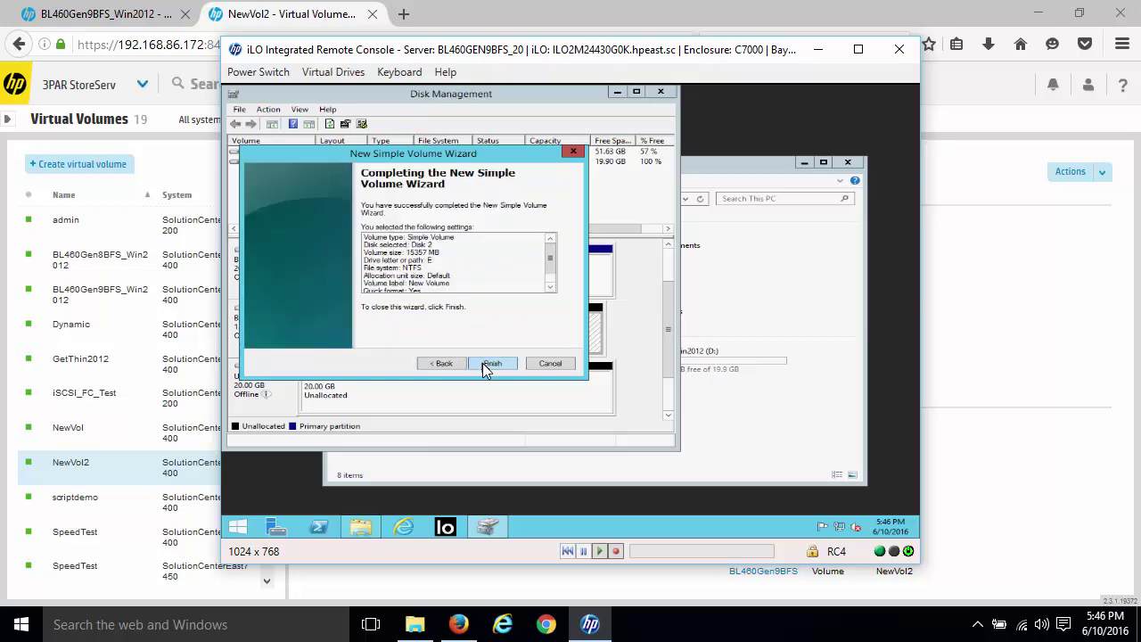
pyautogui.click(492, 363)
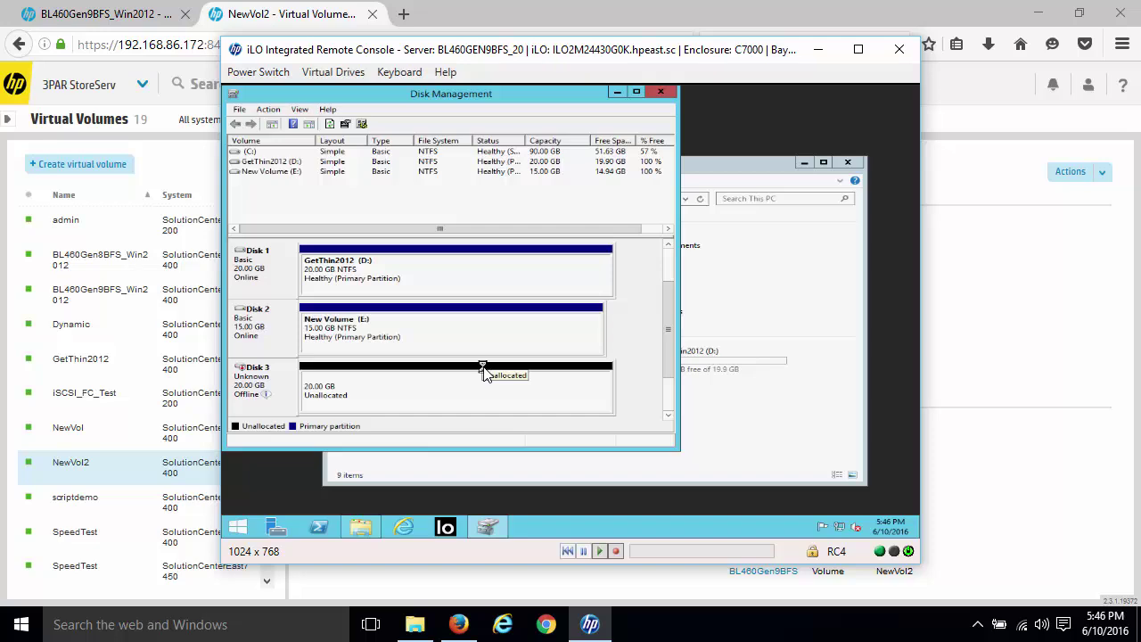
# Return to HP OneView and show its dashboard
pyautogui.click(125, 14)
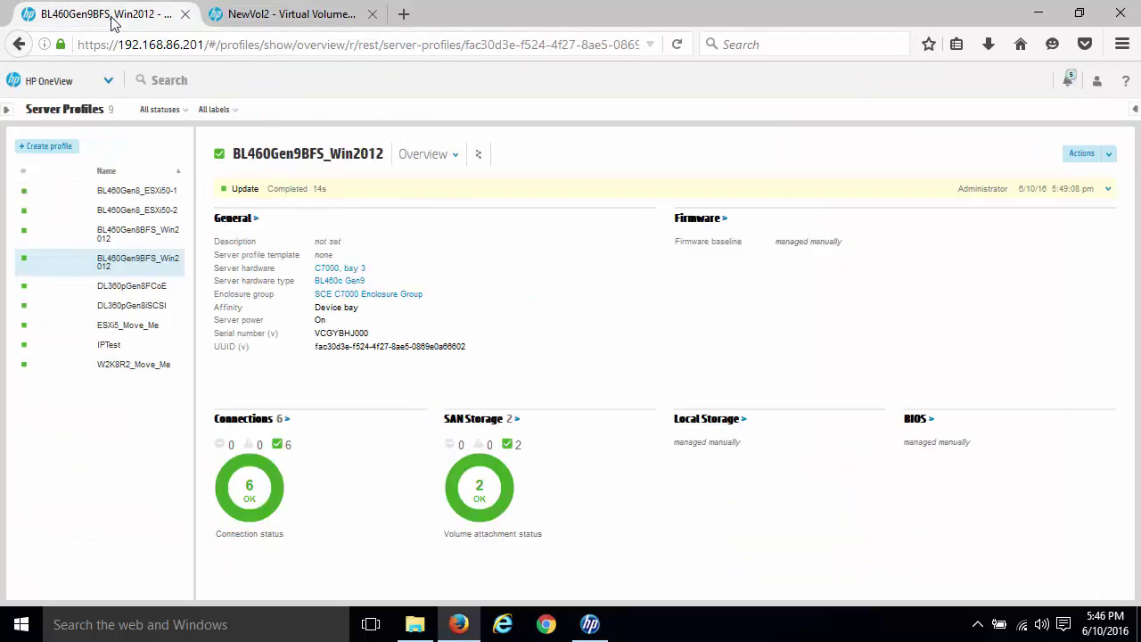
pyautogui.click(99, 89)
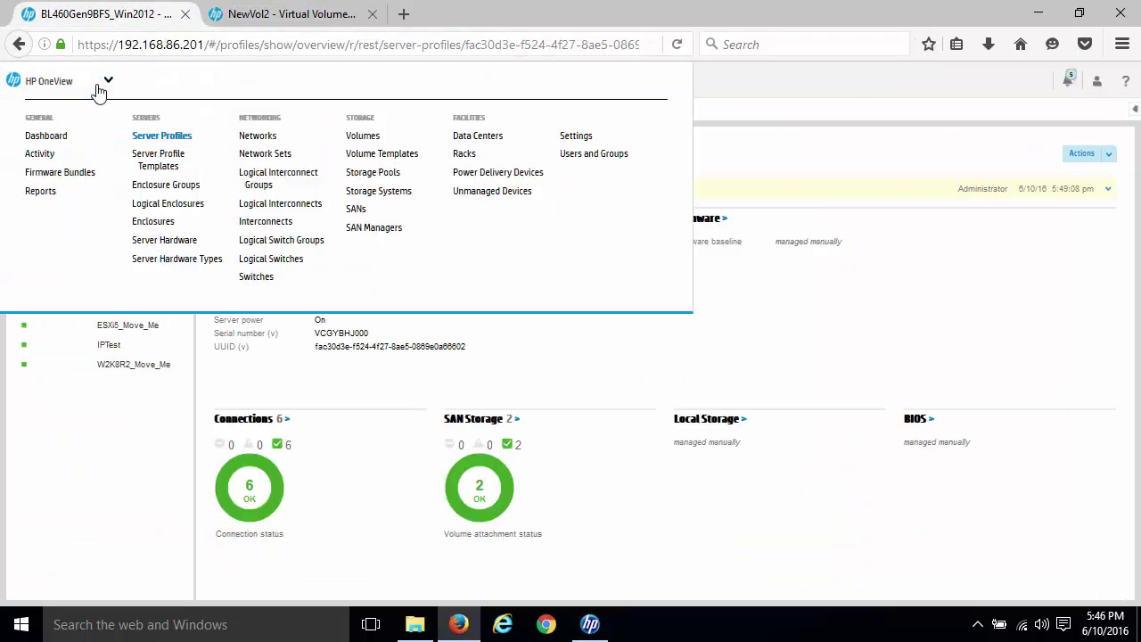
pyautogui.click(53, 137)
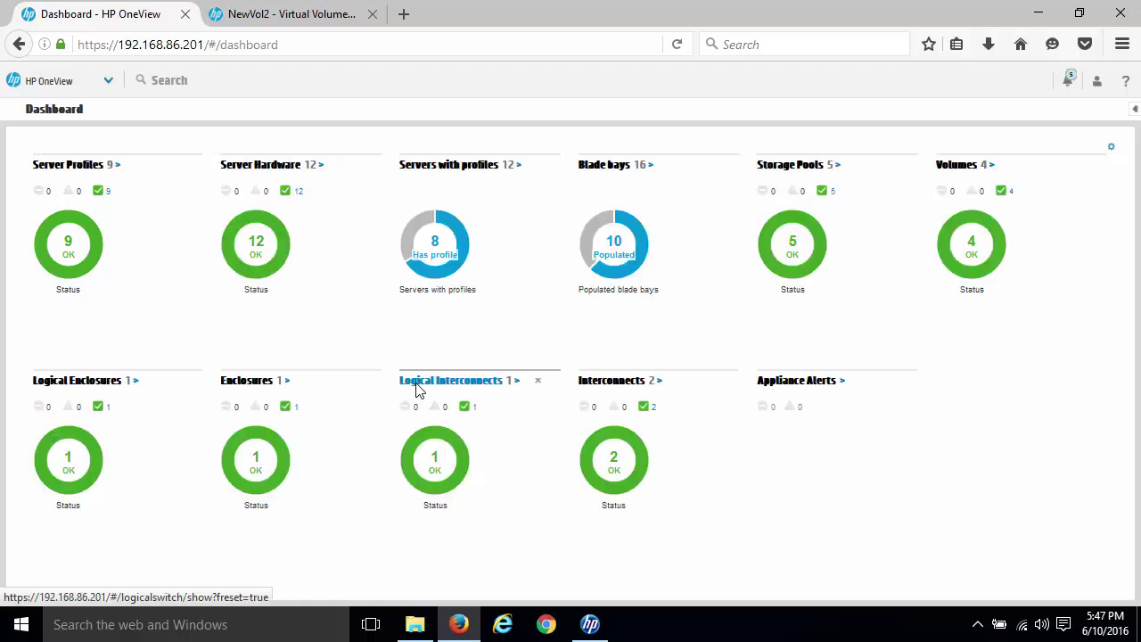